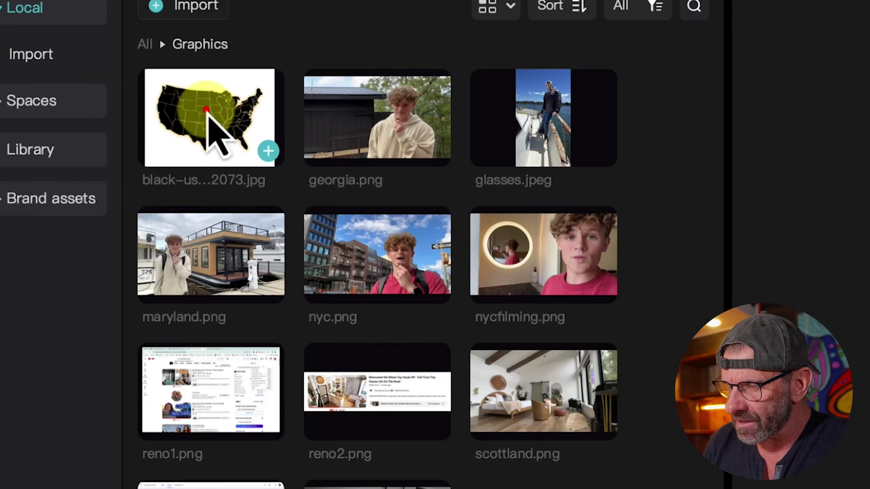
Drag black-us-map-SBI-300262073.jpg from Local Graphics onto the timeline as a 5-second clip.
{"action": "left_click_drag", "start_coordinate": [101, 83], "coordinate": [91, 405]}
Preview the map clip and set the project aspect ratio to 16:9.
{"action": "key", "text": "shift+z"}
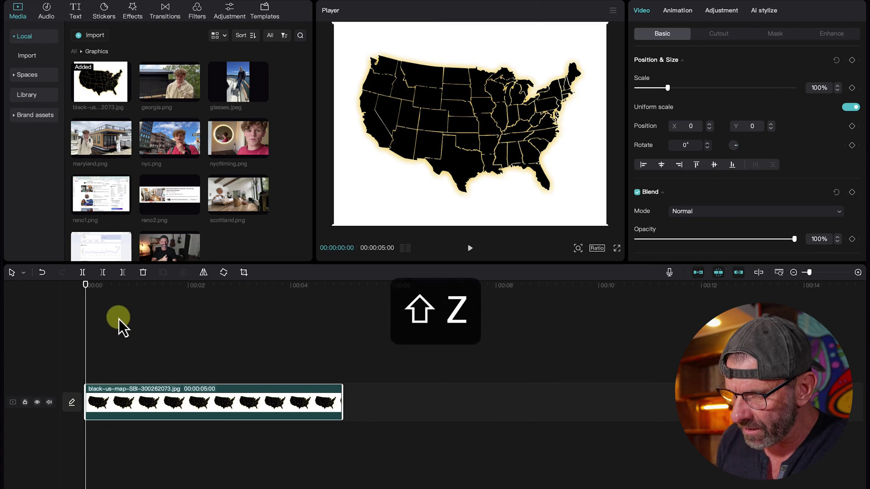
{"action": "left_click", "coordinate": [112, 284]}
{"action": "left_click_drag", "start_coordinate": [86, 288], "coordinate": [164, 293]}
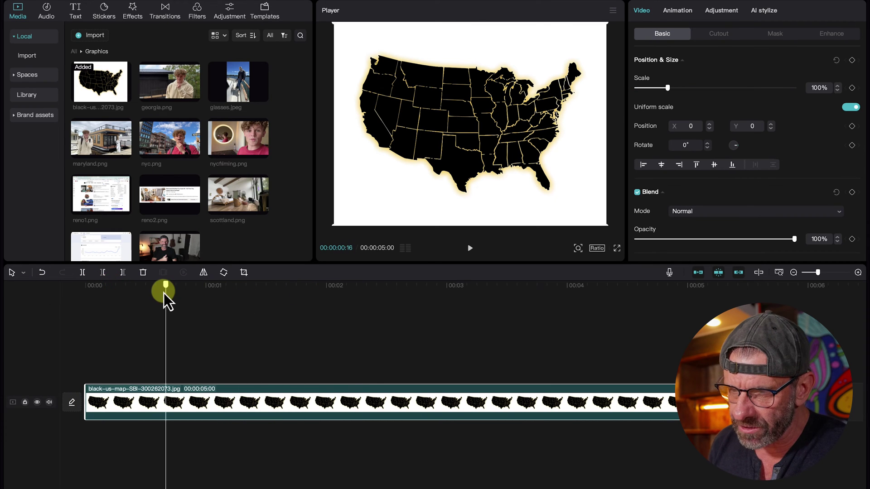
{"action": "scroll", "coordinate": [188, 320], "scroll_direction": "down", "scroll_amount": 2}
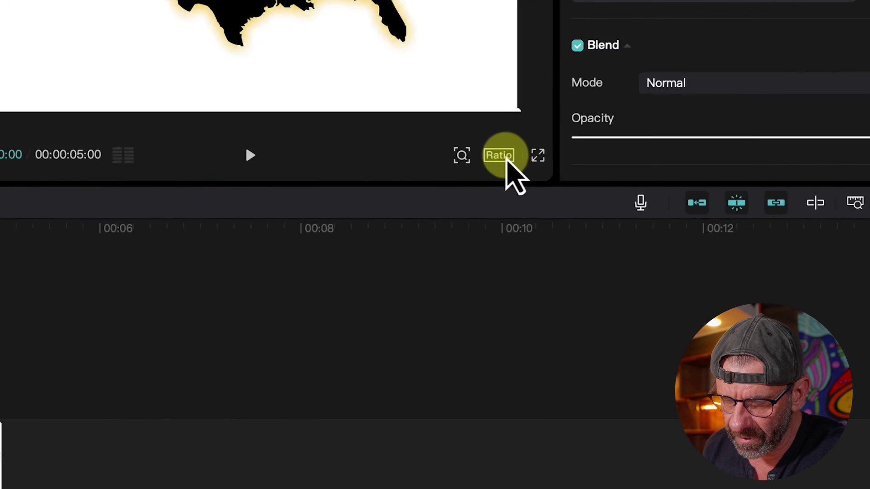
{"action": "left_click", "coordinate": [597, 248]}
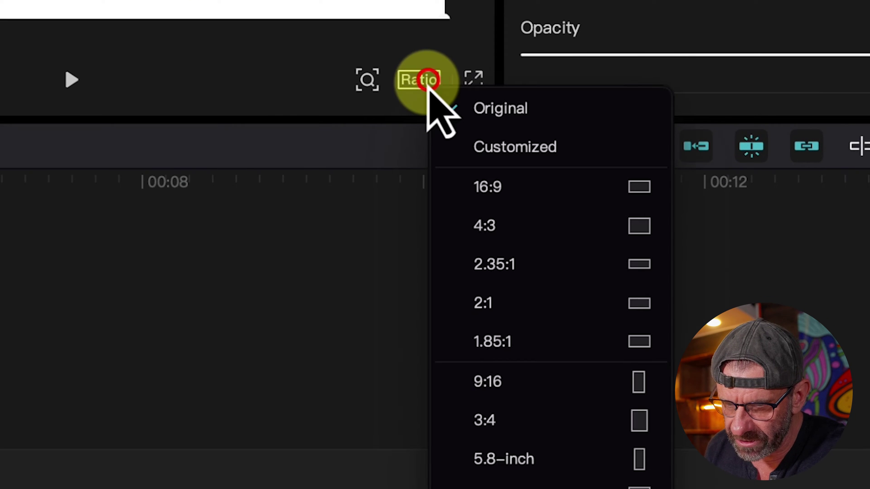
{"action": "left_click", "coordinate": [480, 181]}
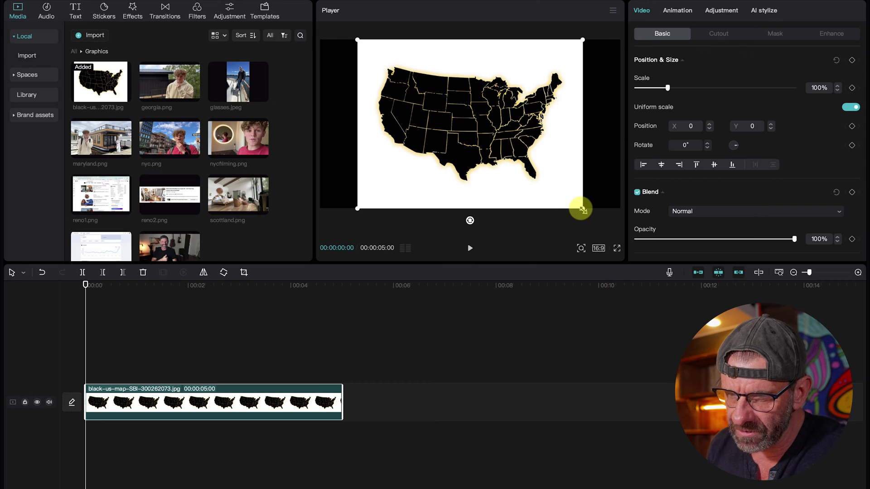
Scale the map to about 170% and position it at X 345, Y -206 to fill the frame.
{"action": "left_click_drag", "start_coordinate": [582, 210], "coordinate": [719, 267]}
{"action": "left_click_drag", "start_coordinate": [530, 152], "coordinate": [563, 160]}
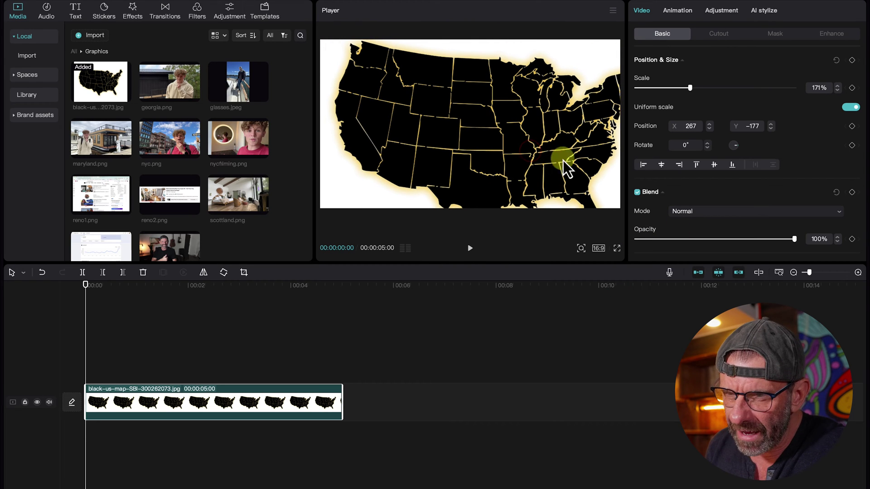
{"action": "mouse_move", "coordinate": [688, 90]}
{"action": "left_mouse_down"}
{"action": "mouse_move", "coordinate": [702, 87]}
{"action": "mouse_move", "coordinate": [683, 81]}
{"action": "mouse_move", "coordinate": [692, 88]}
{"action": "left_mouse_up"}
{"action": "left_click_drag", "start_coordinate": [487, 112], "coordinate": [484, 113]}
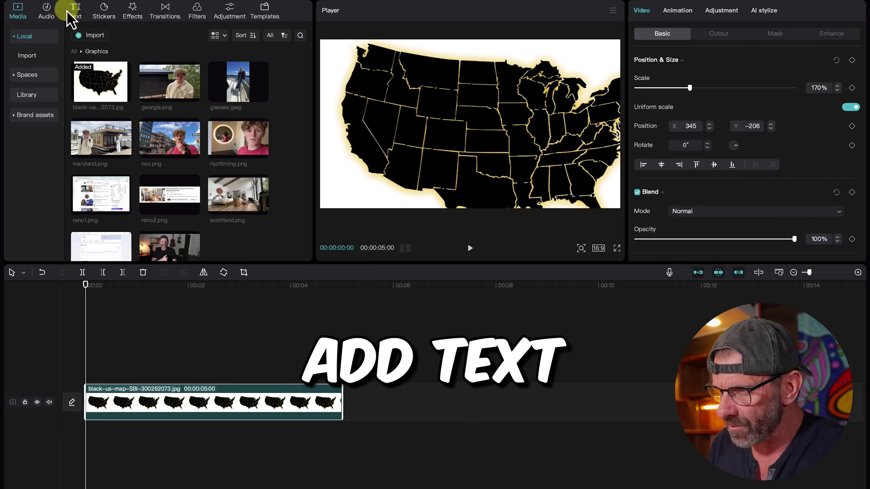
Add a default text clip to the timeline and change its text to '1'.
{"action": "left_click", "coordinate": [73, 12]}
{"action": "left_click_drag", "start_coordinate": [84, 52], "coordinate": [88, 376]}
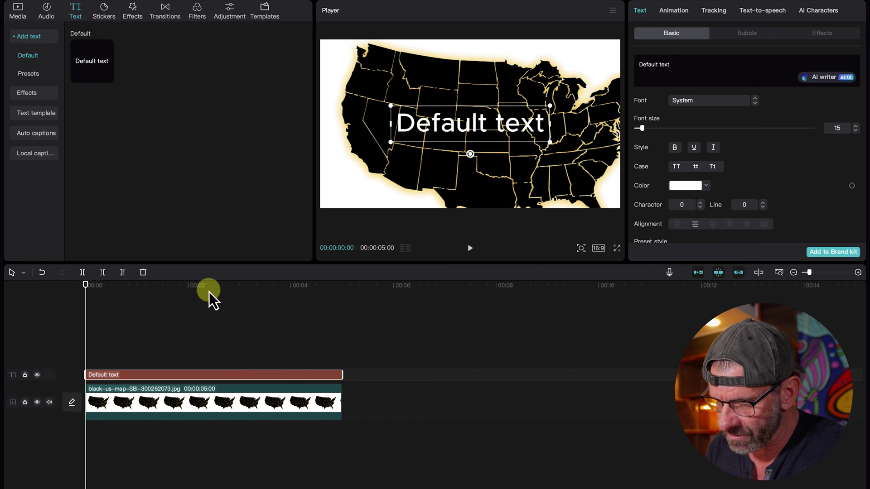
{"action": "double_click", "coordinate": [454, 127]}
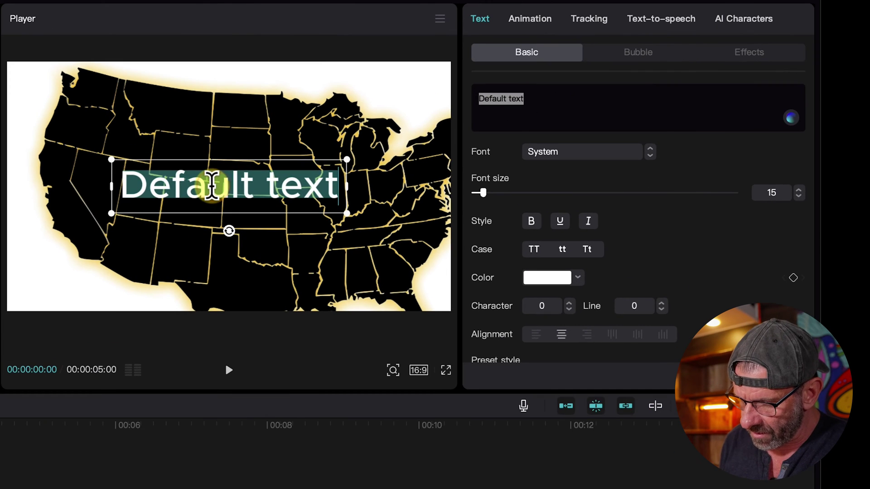
{"action": "type", "text": "1"}
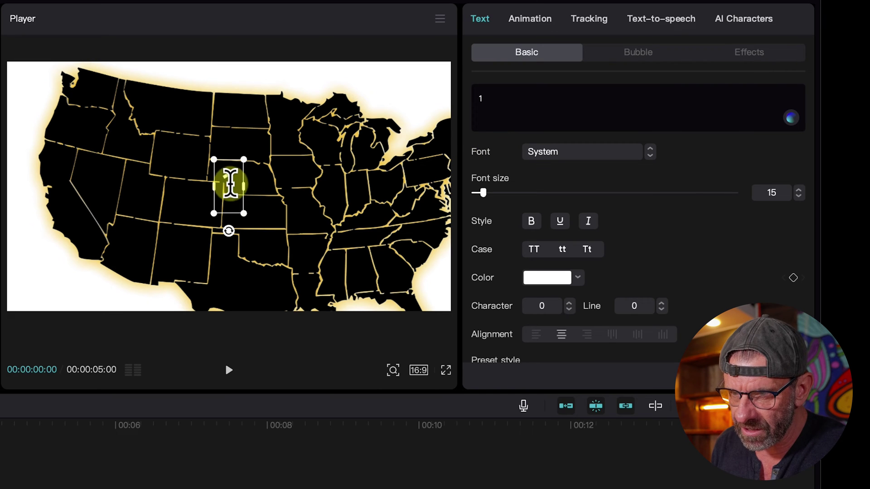
Make the 1 black in ObelixPro-cyr font and move it near the map's west coast.
{"action": "left_click", "coordinate": [544, 153]}
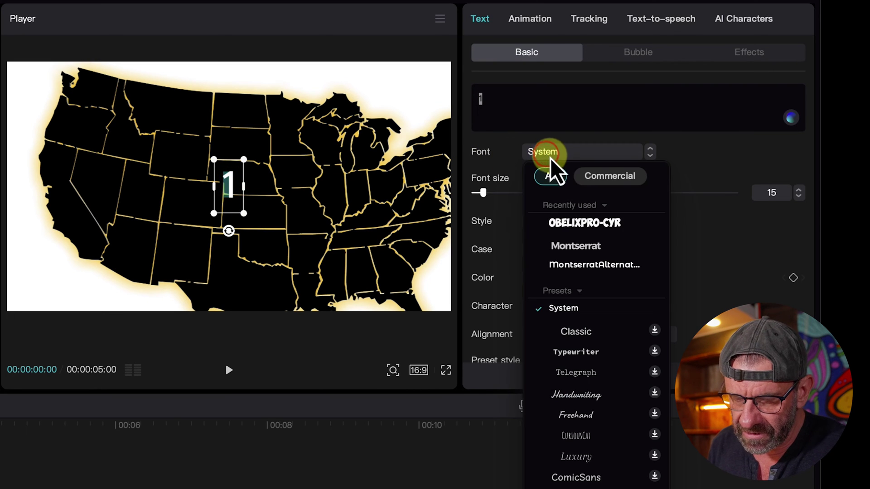
{"action": "left_click", "coordinate": [584, 223]}
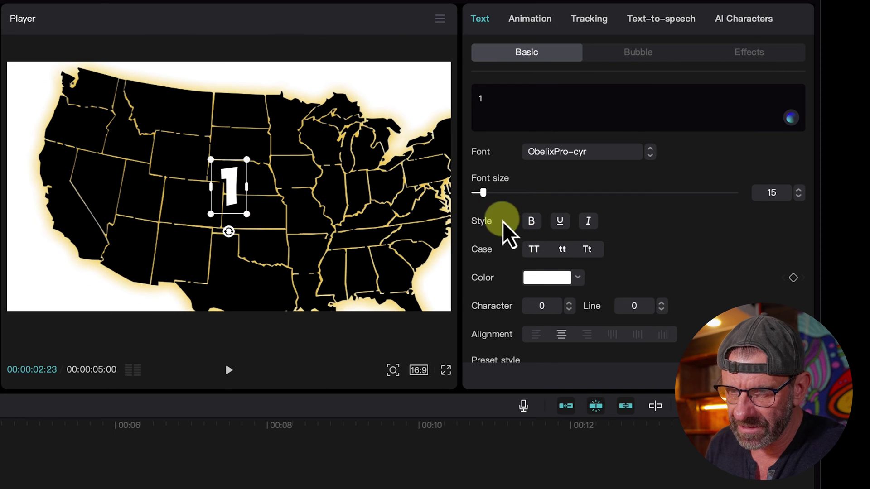
{"action": "left_click", "coordinate": [545, 277]}
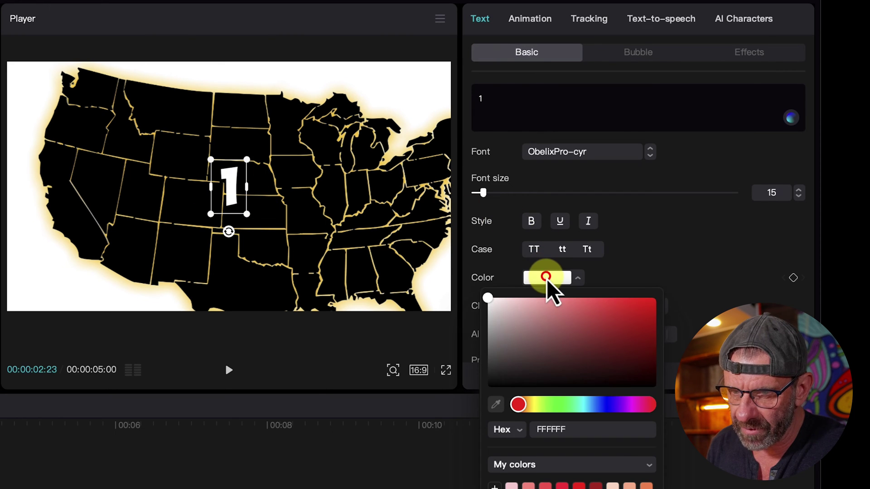
{"action": "left_click", "coordinate": [599, 353]}
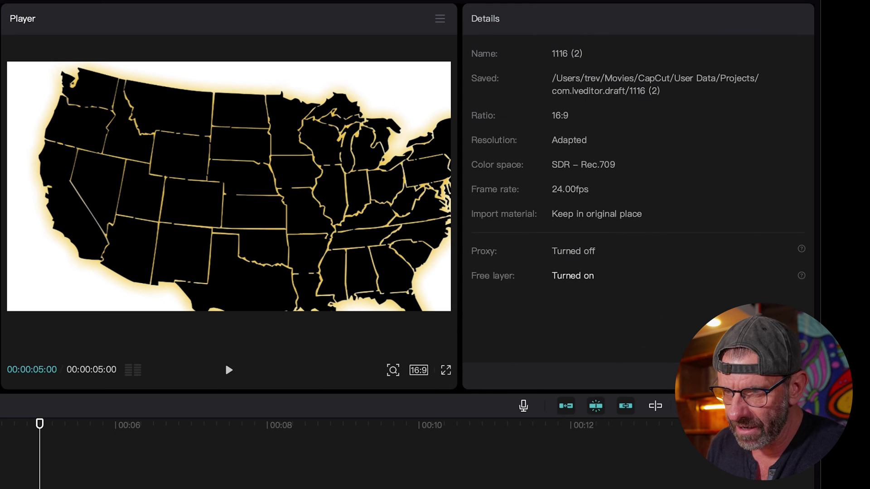
{"action": "left_click_drag", "start_coordinate": [232, 188], "coordinate": [30, 121]}
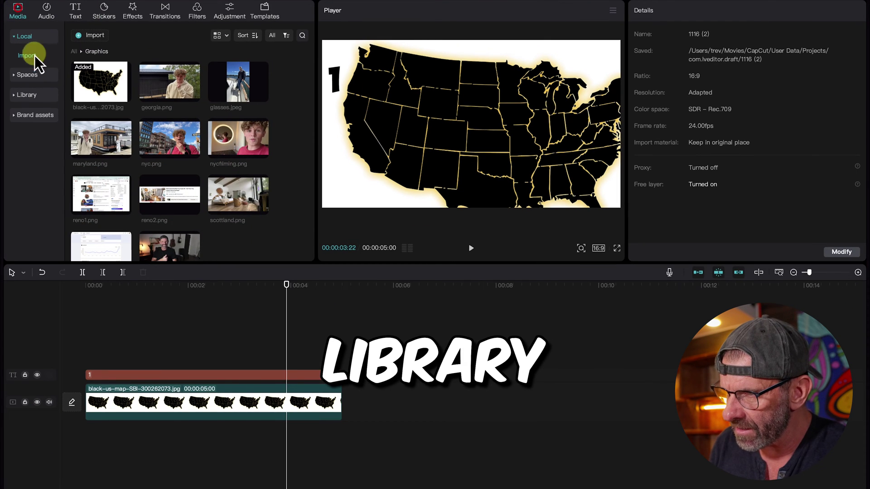
Add the white library clip above the map, keep the 1 on top, and trim white to 5 seconds.
{"action": "left_click", "coordinate": [38, 86]}
{"action": "scroll", "coordinate": [134, 175], "scroll_direction": "down", "scroll_amount": 2}
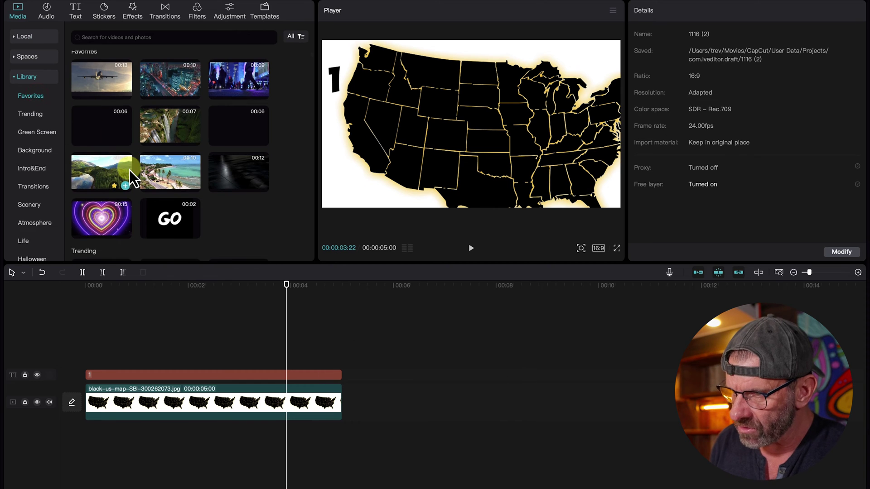
{"action": "scroll", "coordinate": [135, 177], "scroll_direction": "down", "scroll_amount": 4}
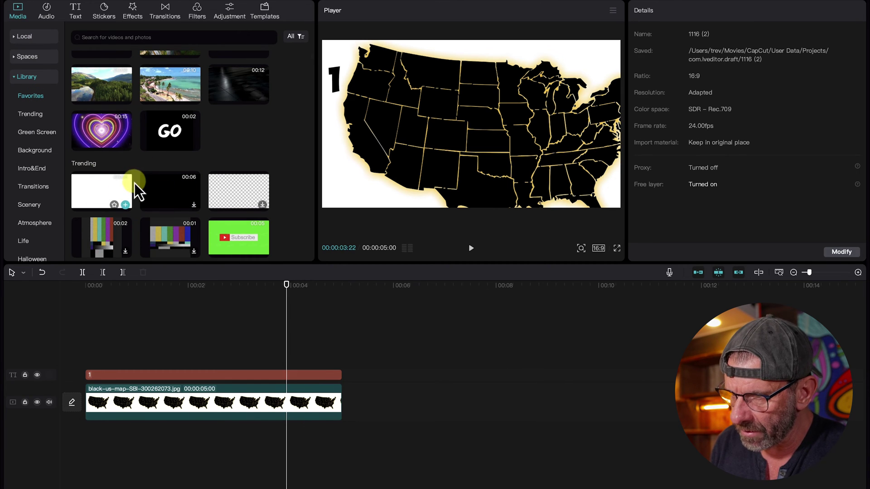
{"action": "left_click_drag", "start_coordinate": [103, 201], "coordinate": [89, 355]}
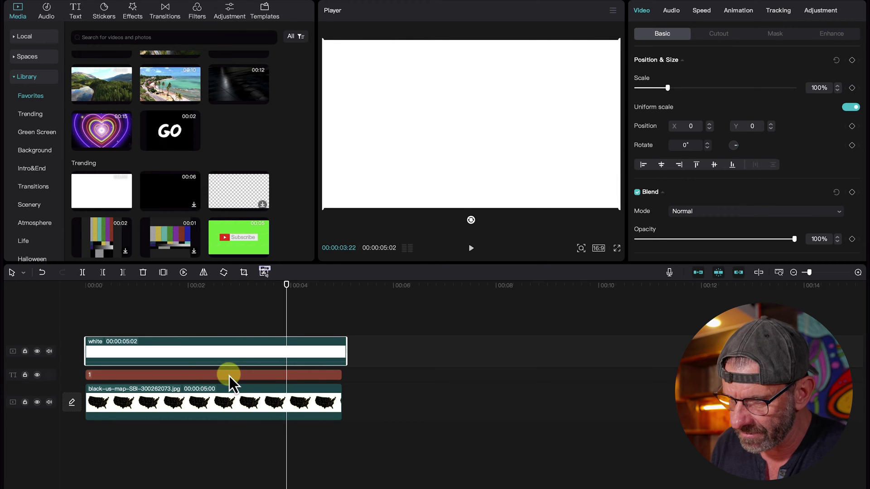
{"action": "left_click_drag", "start_coordinate": [229, 376], "coordinate": [232, 340]}
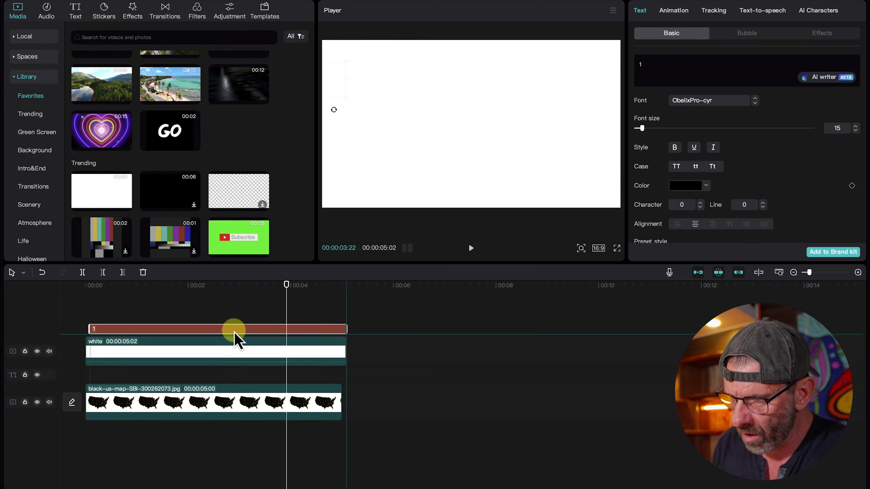
{"action": "left_click", "coordinate": [342, 301]}
{"action": "scroll", "coordinate": [365, 304], "scroll_direction": "up", "scroll_amount": 5}
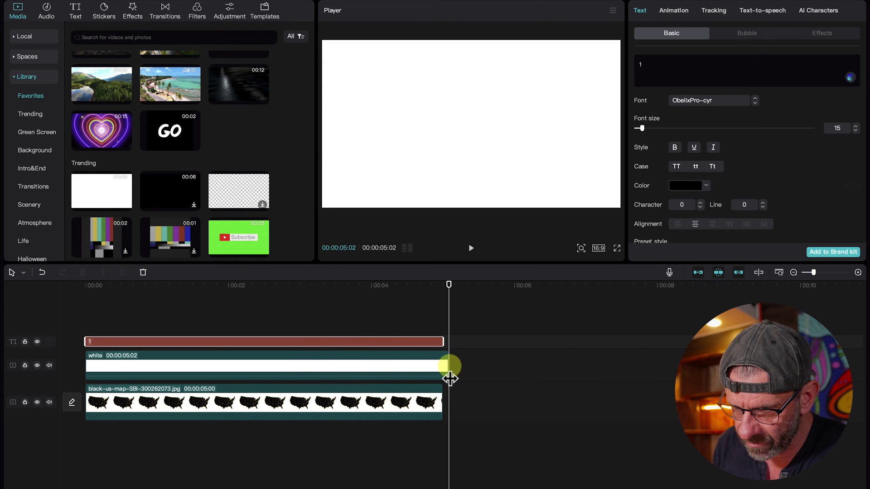
{"action": "left_click_drag", "start_coordinate": [450, 375], "coordinate": [442, 365]}
Centre the 1 horizontally and vertically in the frame at X 0, Y 0.
{"action": "left_click", "coordinate": [249, 281]}
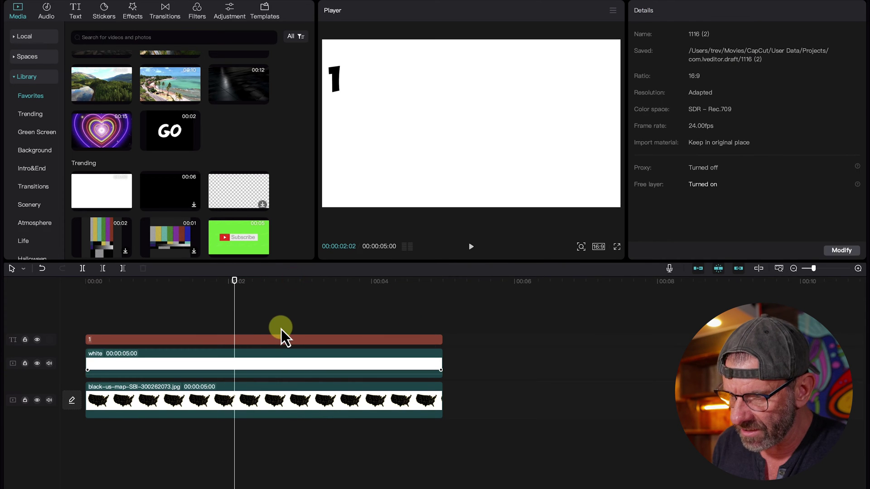
{"action": "left_click", "coordinate": [155, 339]}
{"action": "left_click", "coordinate": [157, 363], "text": "shift"}
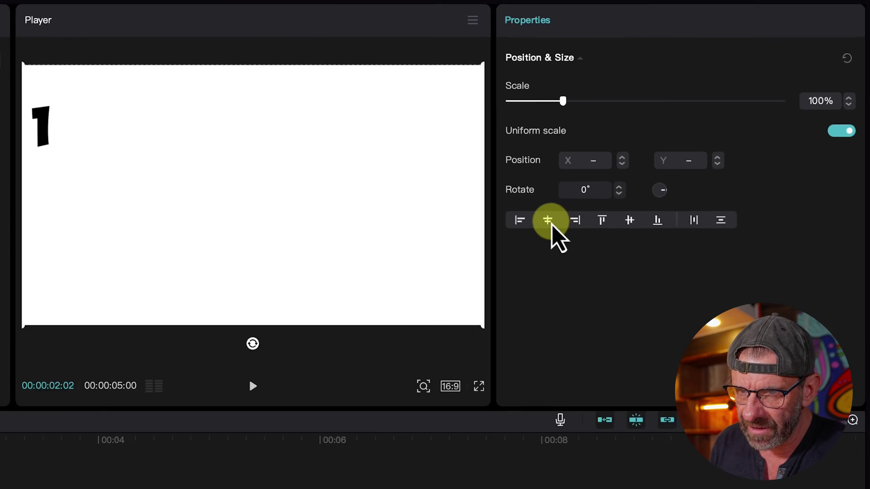
{"action": "left_click", "coordinate": [543, 225]}
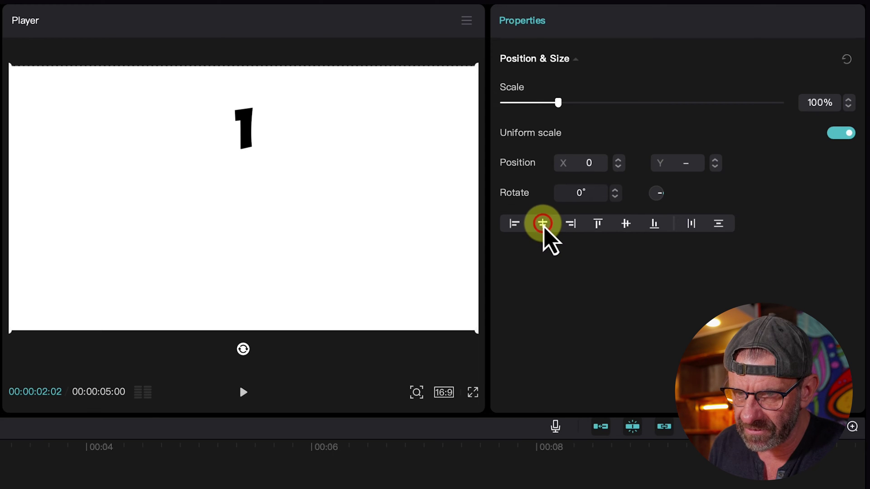
{"action": "left_click", "coordinate": [620, 225]}
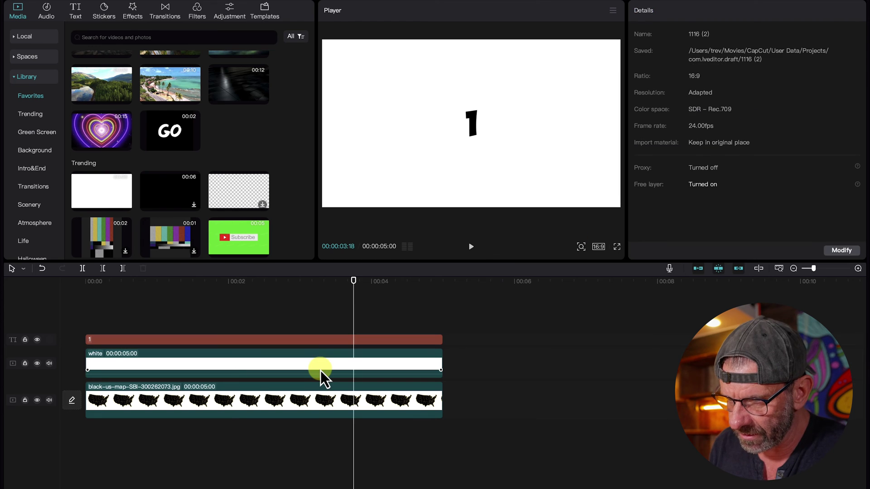
{"action": "left_click", "coordinate": [320, 368]}
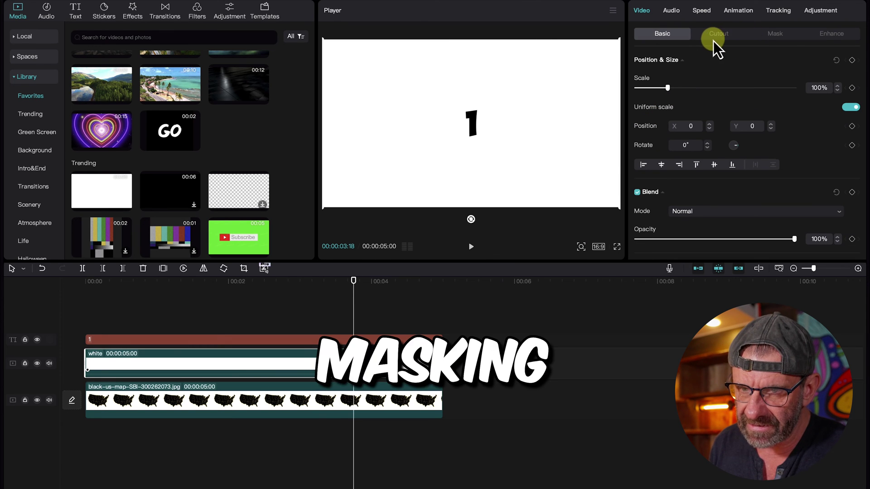
Apply a Circle mask to the white clip and shrink it to about 247×248 behind the 1.
{"action": "left_click", "coordinate": [789, 33]}
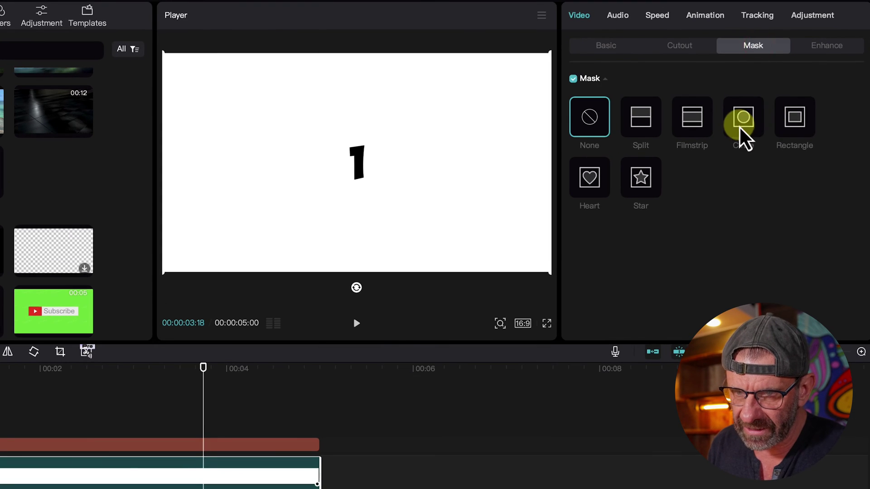
{"action": "left_click", "coordinate": [743, 119]}
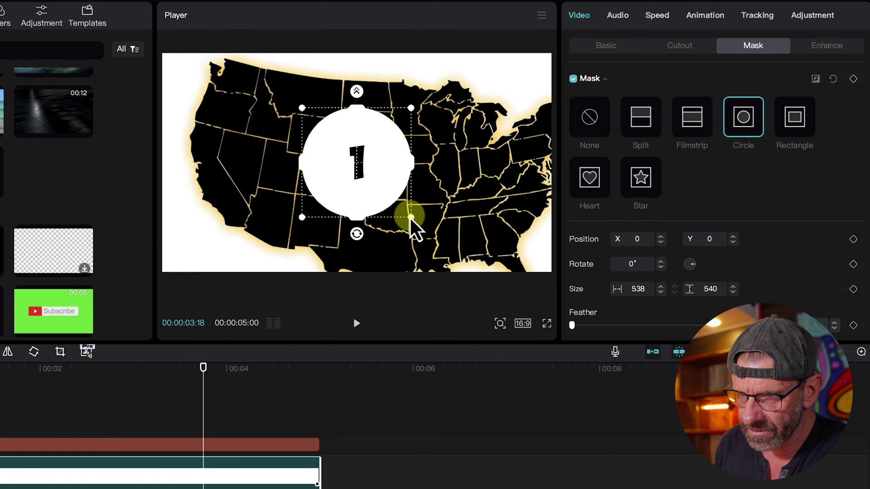
{"action": "left_click_drag", "start_coordinate": [410, 217], "coordinate": [382, 188]}
{"action": "left_click", "coordinate": [198, 401]}
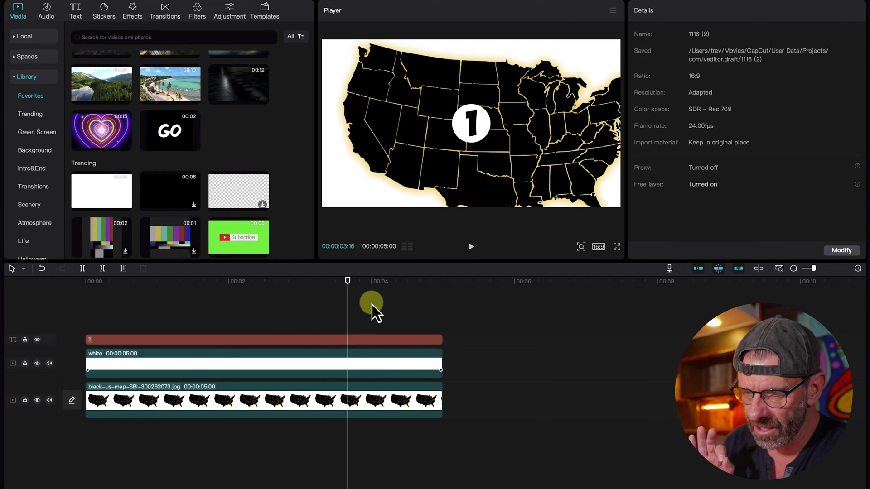
{"action": "left_click_drag", "start_coordinate": [372, 304], "coordinate": [376, 363]}
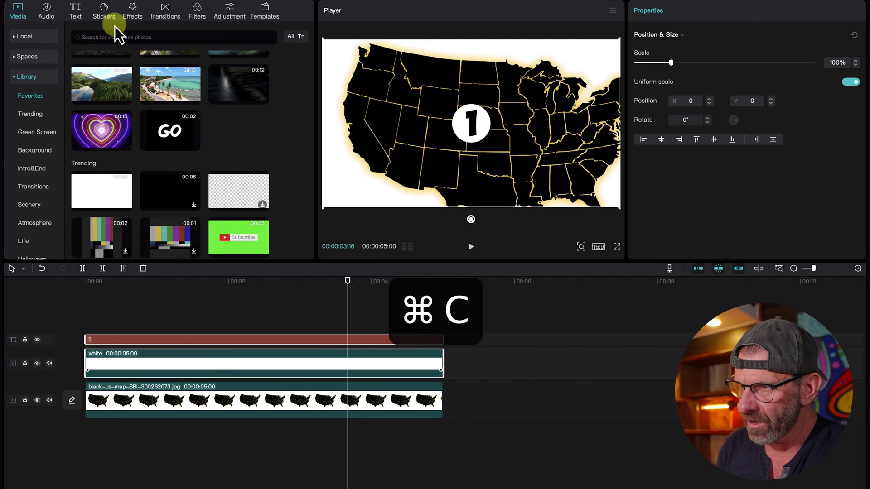
Copy the white and 1 clips and paste them at 00:05 and again at 00:10.
{"action": "left_click", "coordinate": [83, 0]}
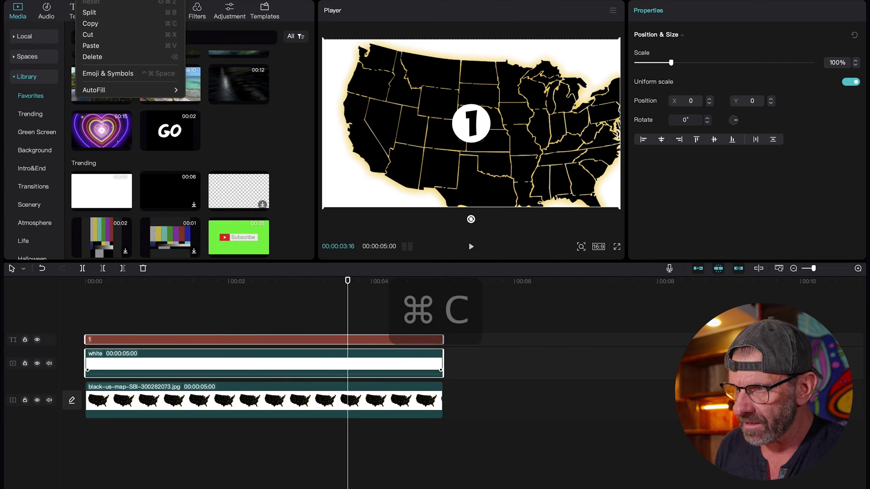
{"action": "left_click", "coordinate": [103, 24]}
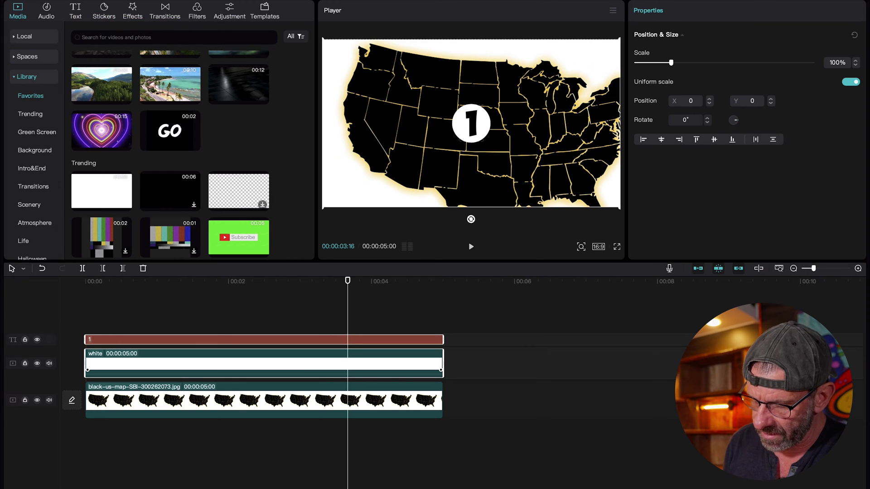
{"action": "left_click_drag", "start_coordinate": [488, 279], "coordinate": [463, 292]}
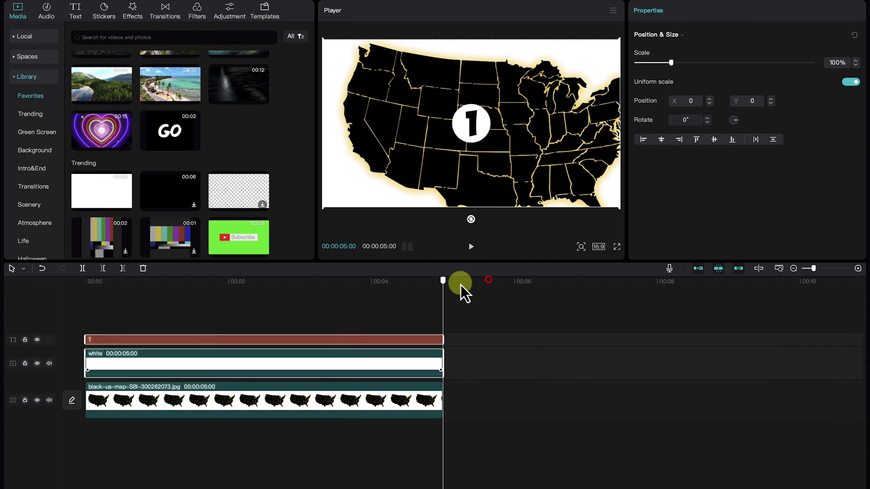
{"action": "key", "text": "BackSpace"}
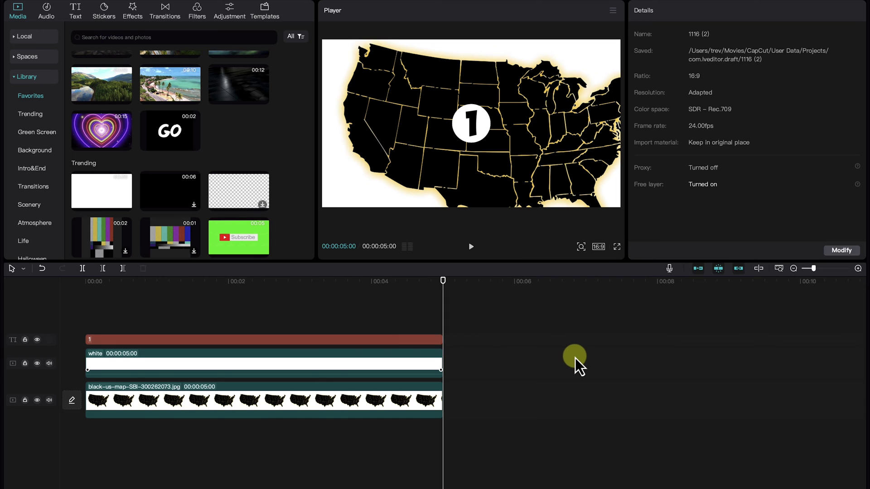
{"action": "key", "text": "super+v"}
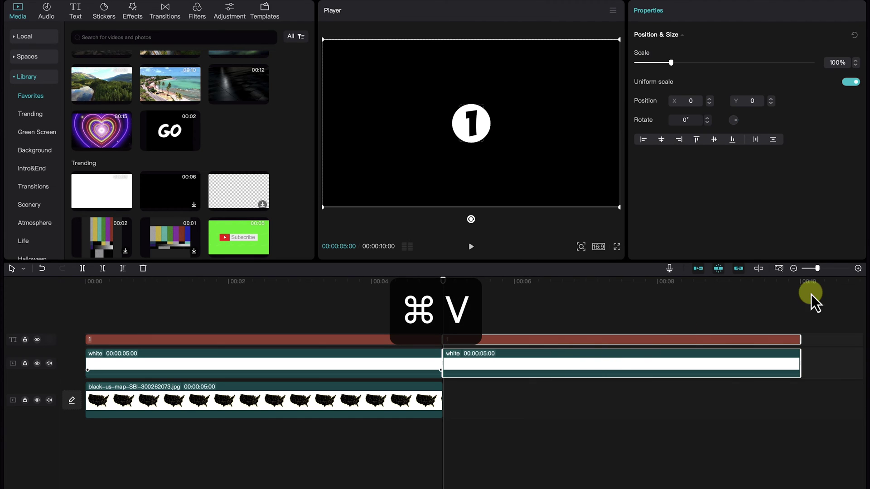
{"action": "left_click", "coordinate": [826, 277]}
{"action": "key", "text": "super+v"}
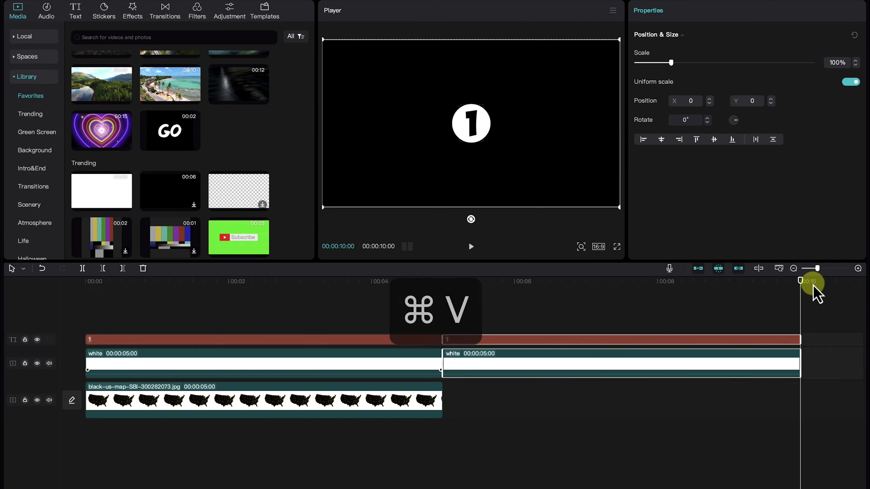
{"action": "left_click_drag", "start_coordinate": [618, 304], "coordinate": [553, 313]}
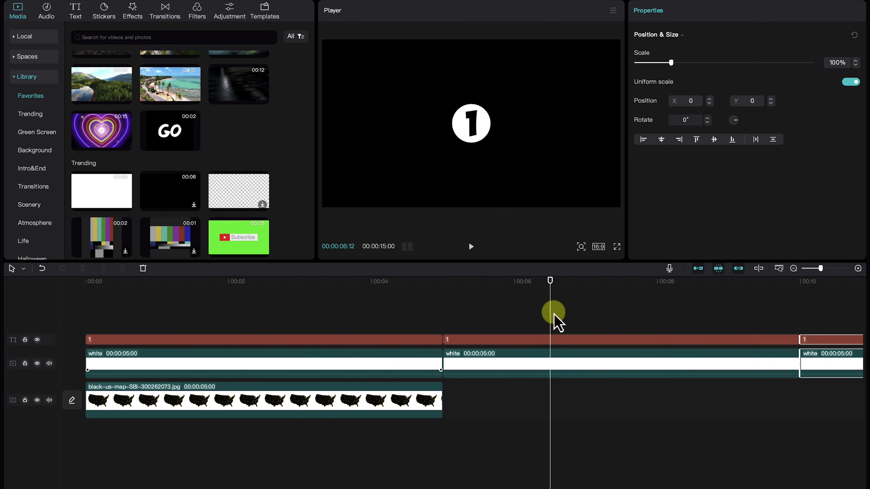
Change the middle badge's text to 2 and the third badge's text to 3.
{"action": "left_click", "coordinate": [562, 342]}
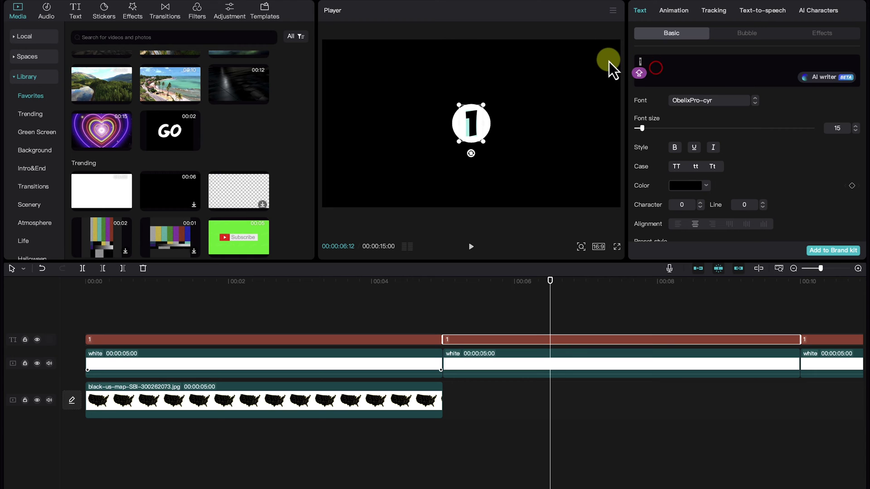
{"action": "type", "text": "2"}
{"action": "left_click", "coordinate": [687, 390]}
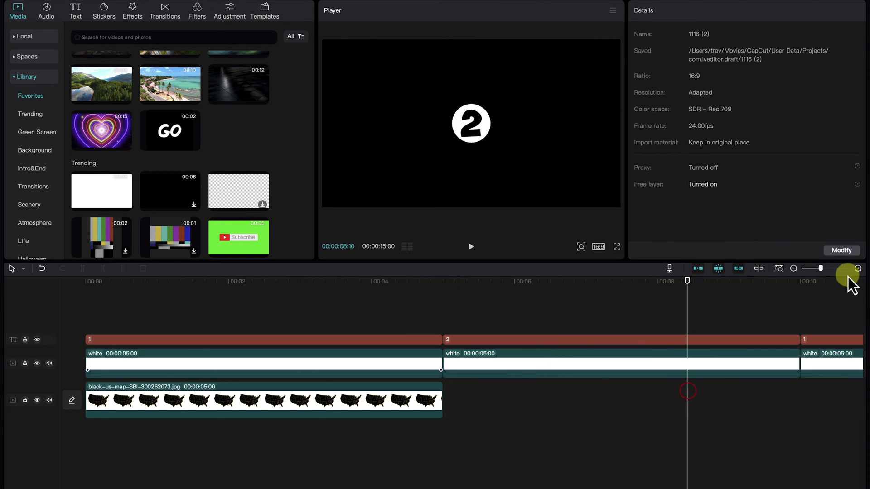
{"action": "left_click", "coordinate": [838, 340]}
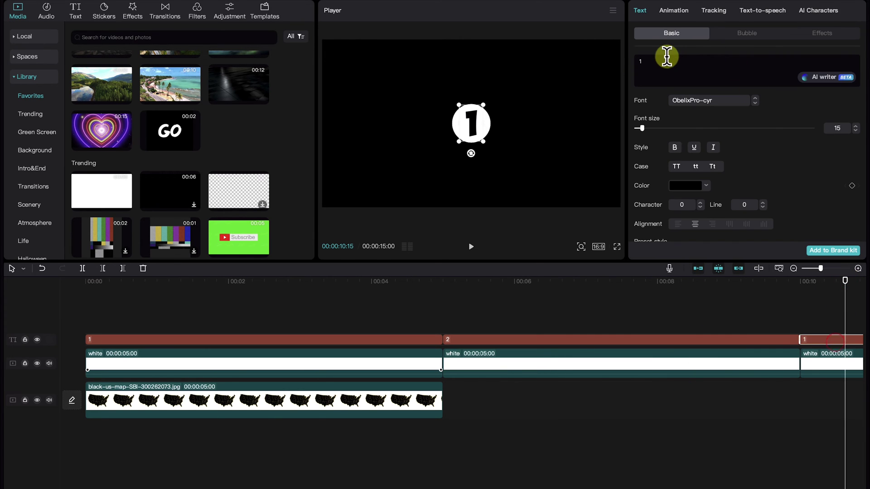
{"action": "type", "text": "3"}
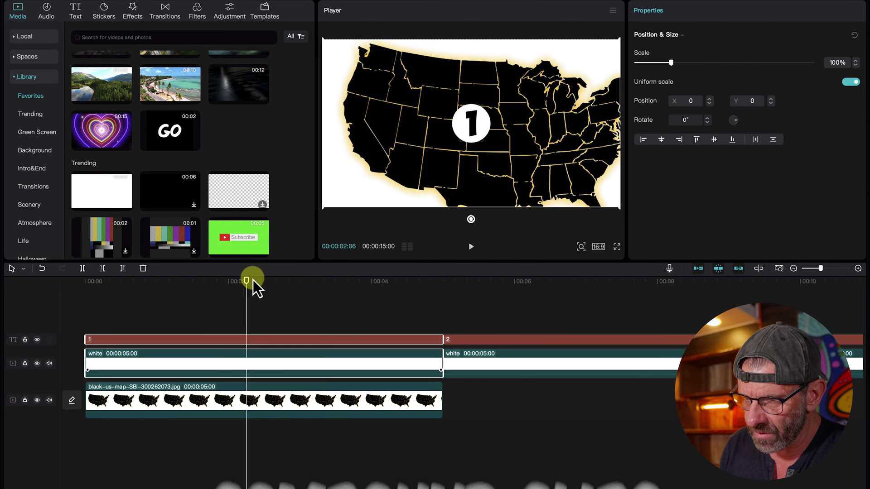
Turn each white-and-number pair (1, 2, 3) into its own compound clip.
{"action": "left_click_drag", "start_coordinate": [244, 278], "coordinate": [174, 280]}
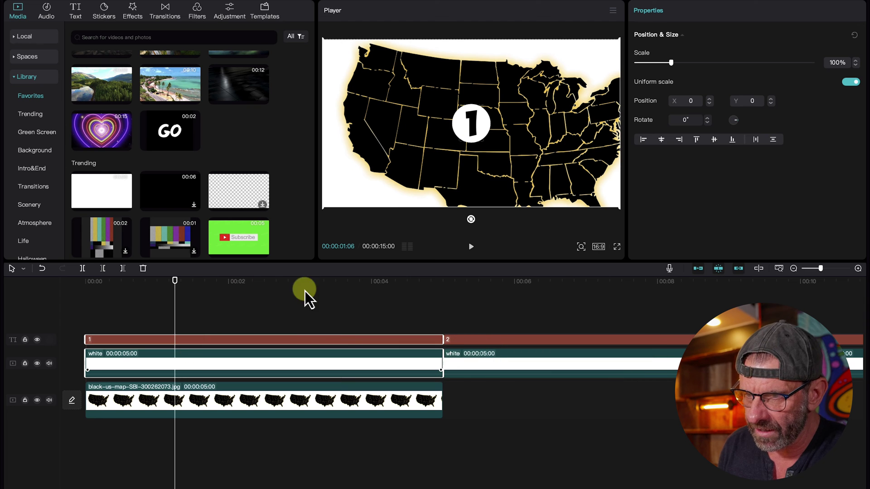
{"action": "left_click_drag", "start_coordinate": [175, 281], "coordinate": [228, 304]}
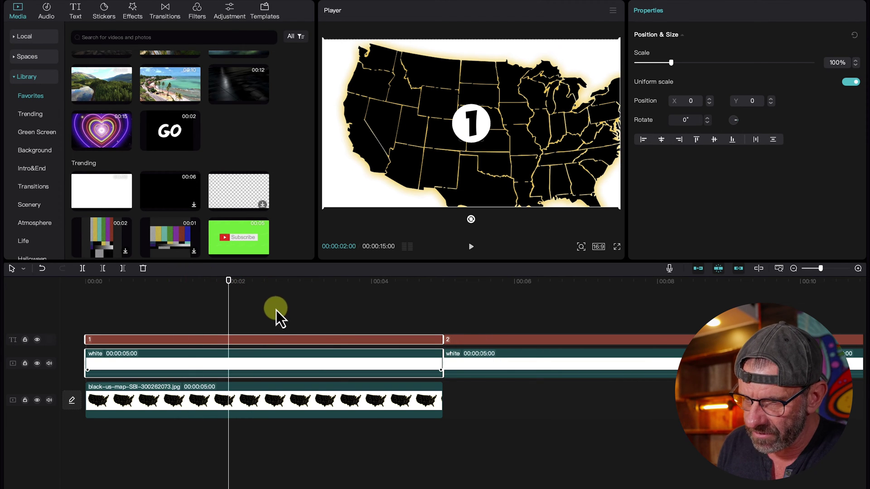
{"action": "right_click", "coordinate": [311, 366]}
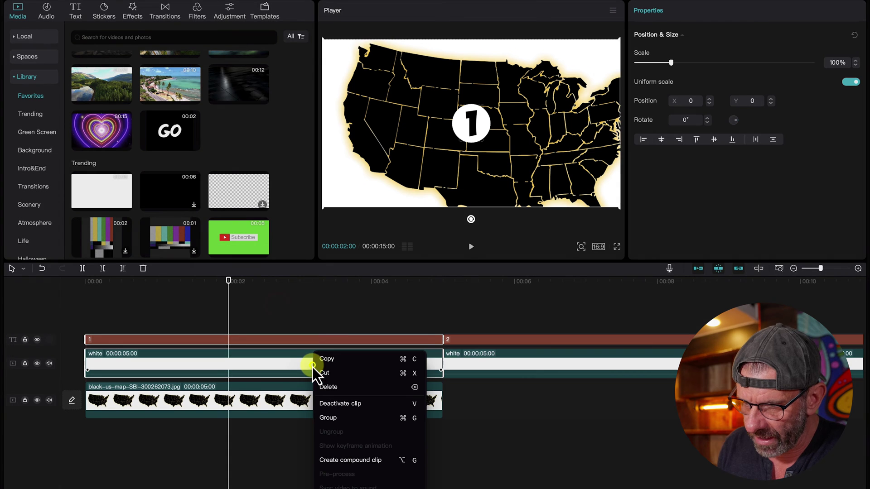
{"action": "left_click", "coordinate": [357, 461]}
{"action": "left_click", "coordinate": [568, 285]}
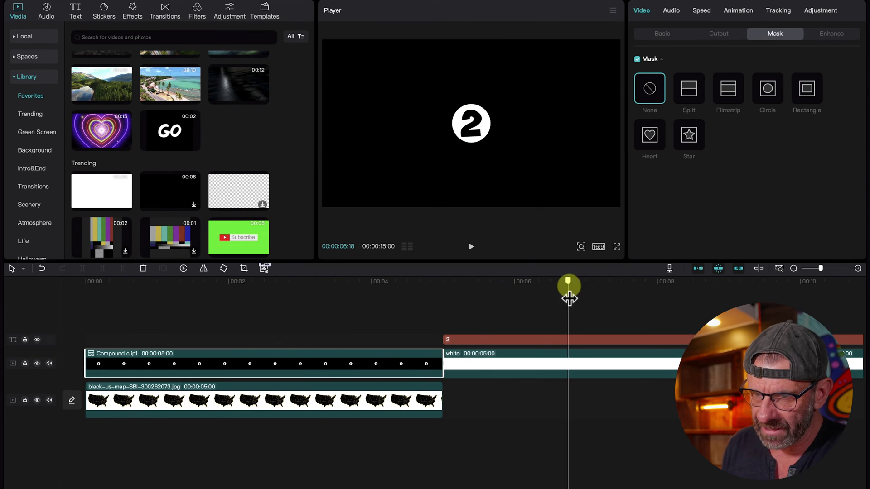
{"action": "left_click", "coordinate": [654, 358]}
{"action": "right_click", "coordinate": [655, 359]}
{"action": "left_click", "coordinate": [699, 460]}
{"action": "left_click_drag", "start_coordinate": [823, 321], "coordinate": [824, 381]}
{"action": "right_click", "coordinate": [824, 381]}
{"action": "left_click", "coordinate": [812, 462]}
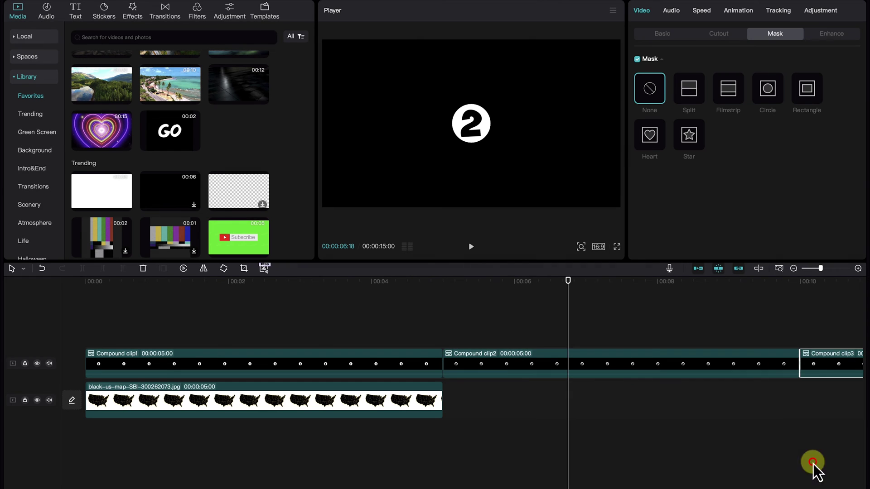
Move Compound clip2 and Compound clip3 onto new tracks above the map at 00:00.
{"action": "left_click_drag", "start_coordinate": [516, 375], "coordinate": [160, 341]}
{"action": "left_click_drag", "start_coordinate": [747, 363], "coordinate": [121, 317]}
{"action": "left_click", "coordinate": [207, 281]}
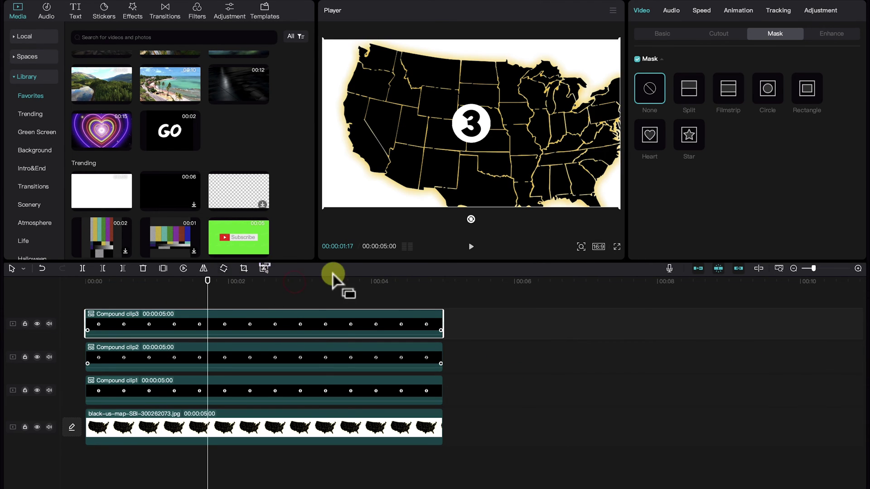
Scale the 3 badge down to 55% and move it up and left onto the western map.
{"action": "left_click", "coordinate": [184, 384]}
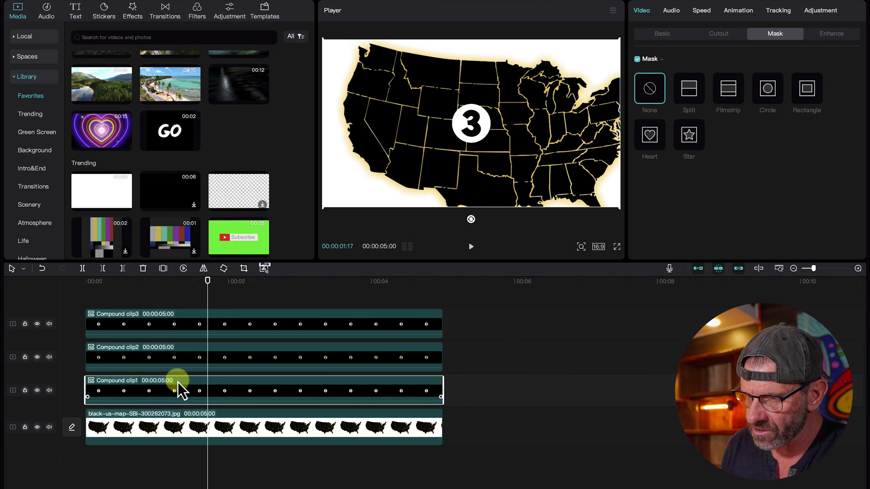
{"action": "left_click", "coordinate": [190, 327]}
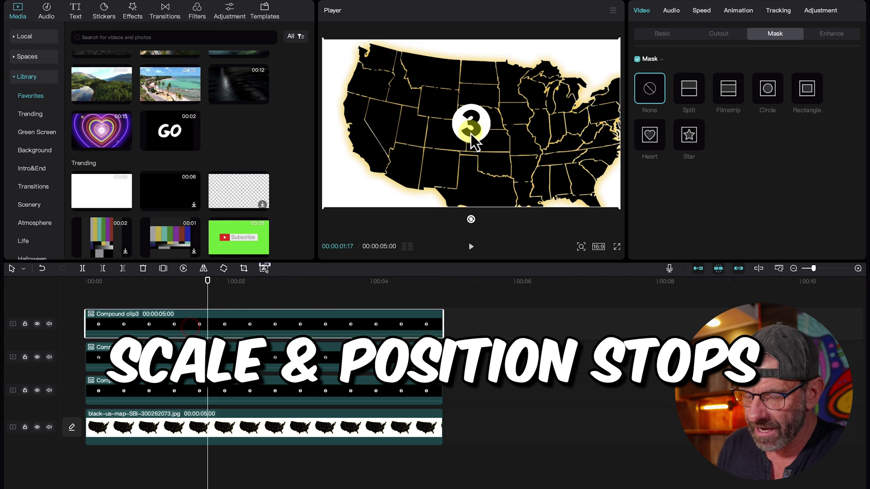
{"action": "left_click", "coordinate": [661, 34]}
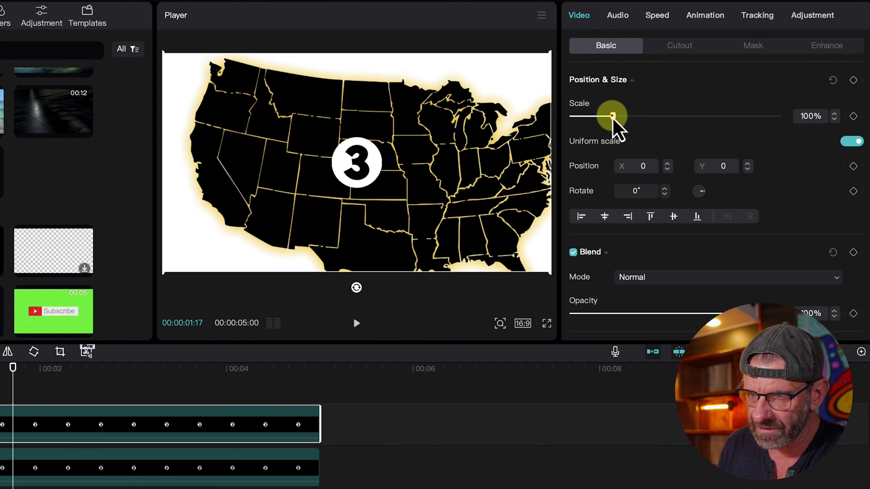
{"action": "left_click_drag", "start_coordinate": [613, 117], "coordinate": [599, 117]}
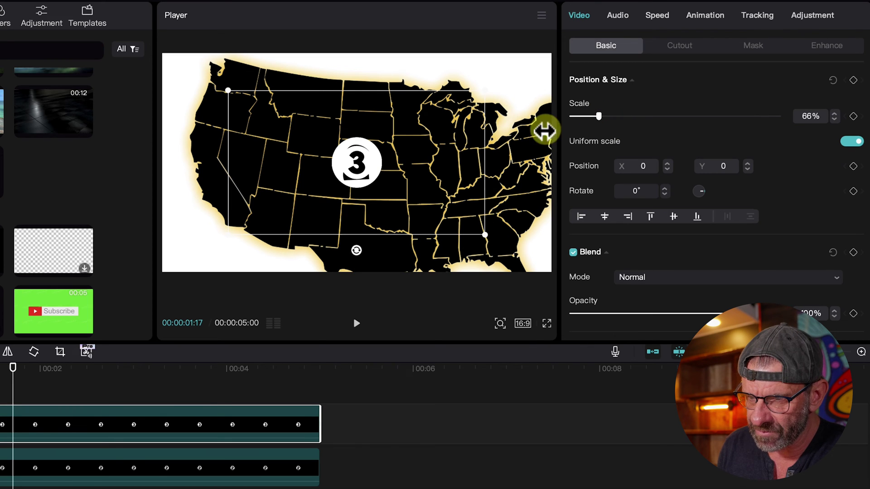
{"action": "left_click_drag", "start_coordinate": [355, 175], "coordinate": [287, 154]}
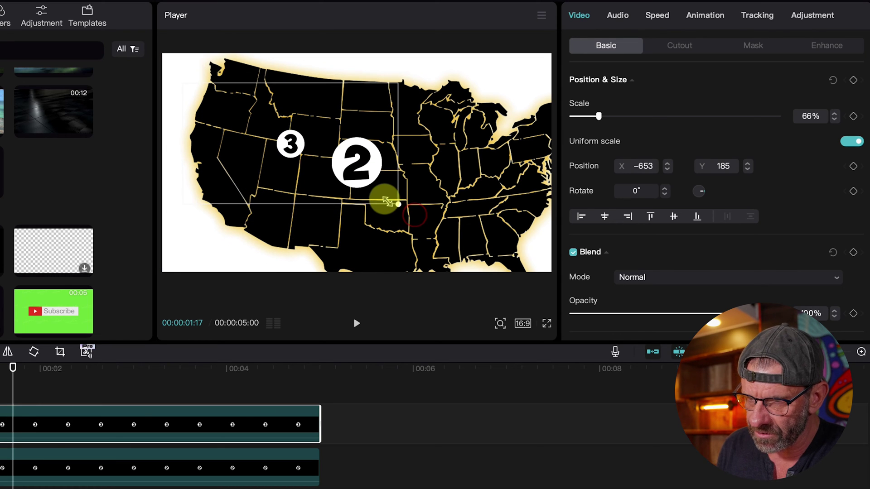
{"action": "left_click_drag", "start_coordinate": [389, 203], "coordinate": [308, 133]}
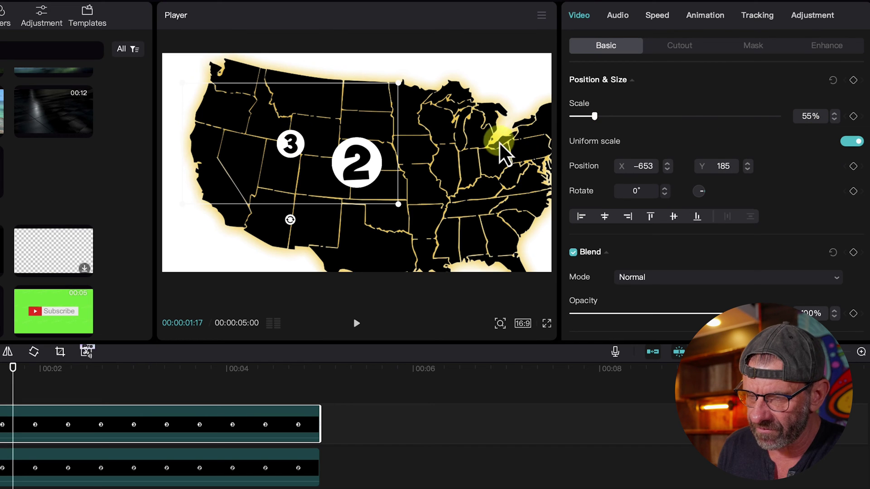
Set the 2 badge's scale to 55% and place it over Oregon.
{"action": "left_click", "coordinate": [317, 198]}
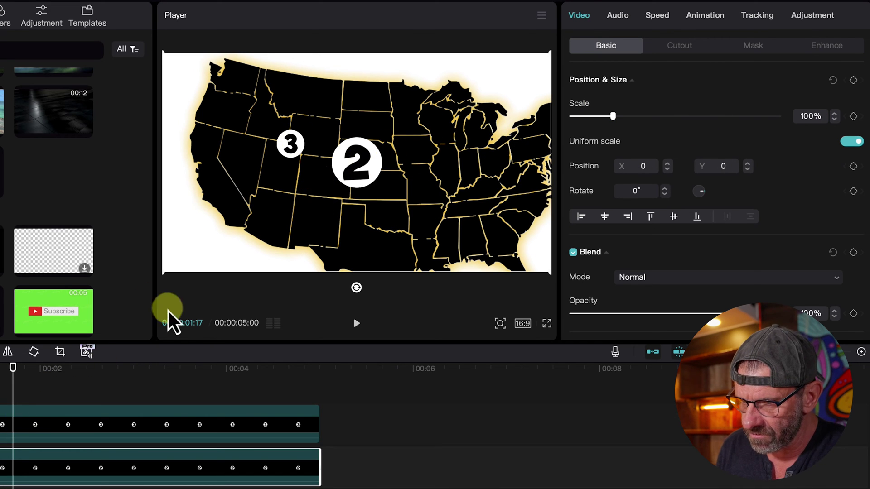
{"action": "left_click_drag", "start_coordinate": [358, 175], "coordinate": [223, 142]}
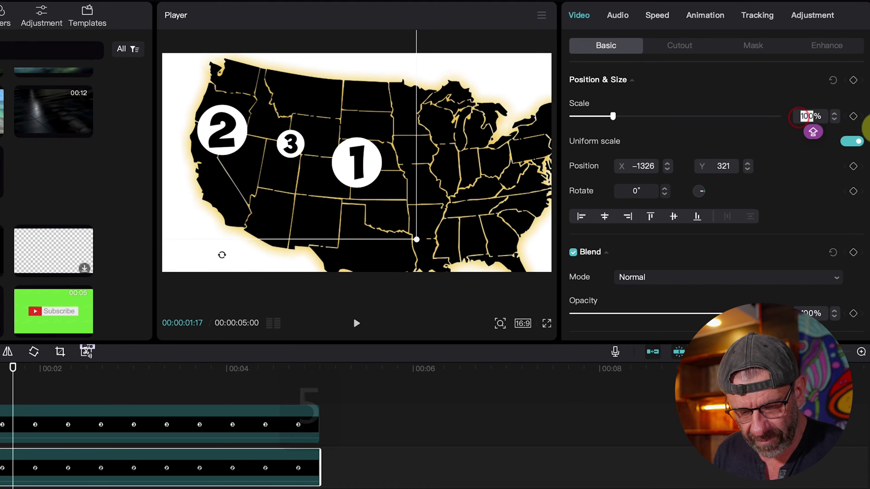
{"action": "type", "text": "55"}
{"action": "left_click_drag", "start_coordinate": [224, 142], "coordinate": [218, 110]}
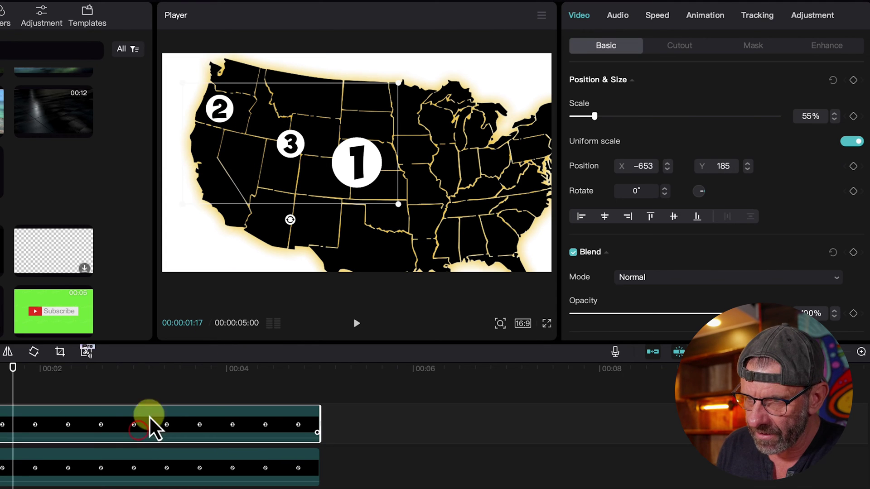
Set the 1 badge's scale to 55% and place it over southern California.
{"action": "left_click", "coordinate": [131, 488]}
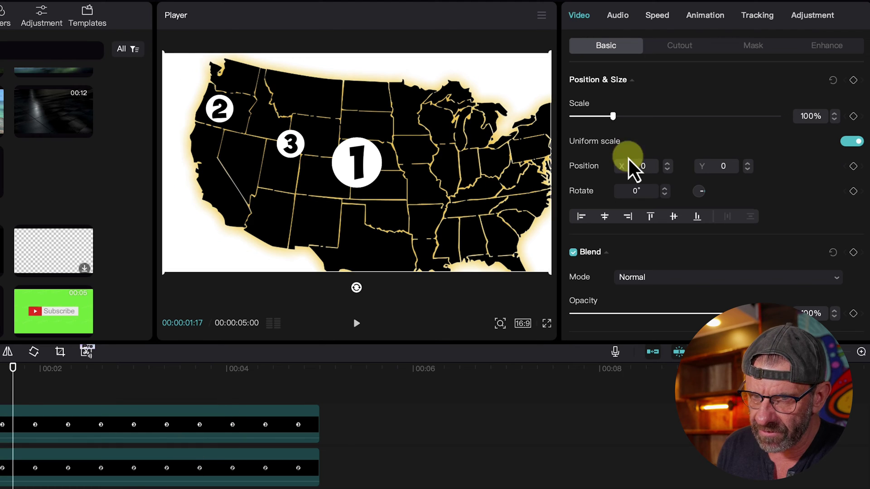
{"action": "left_click", "coordinate": [796, 110]}
{"action": "type", "text": "55"}
{"action": "key", "text": "Return"}
{"action": "left_click_drag", "start_coordinate": [340, 170], "coordinate": [228, 195]}
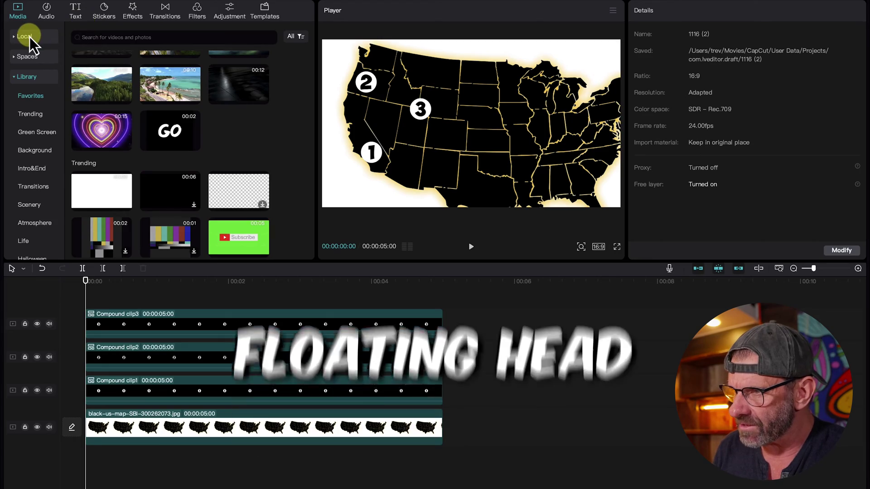
{"action": "left_click", "coordinate": [29, 36]}
Add glasses.jpeg after the map clips and apply Auto cutout to remove its background.
{"action": "mouse_move", "coordinate": [192, 77]}
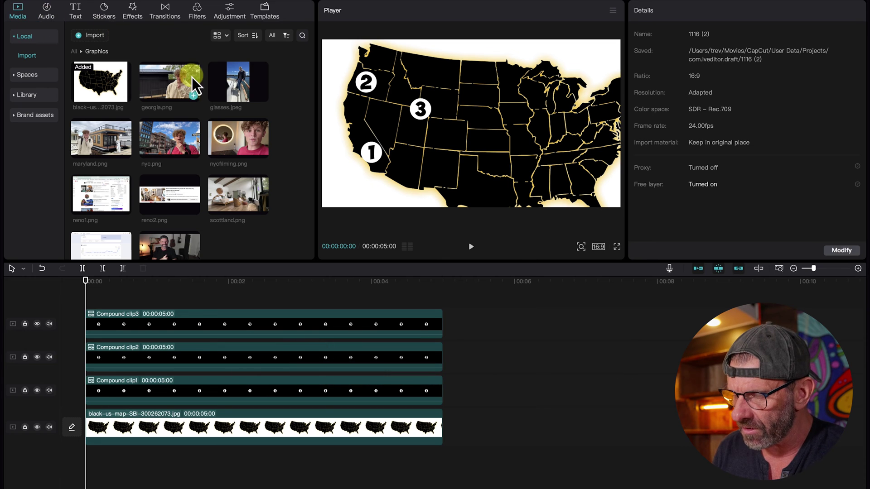
{"action": "left_click_drag", "start_coordinate": [241, 78], "coordinate": [459, 314]}
{"action": "left_click_drag", "start_coordinate": [480, 286], "coordinate": [586, 292]}
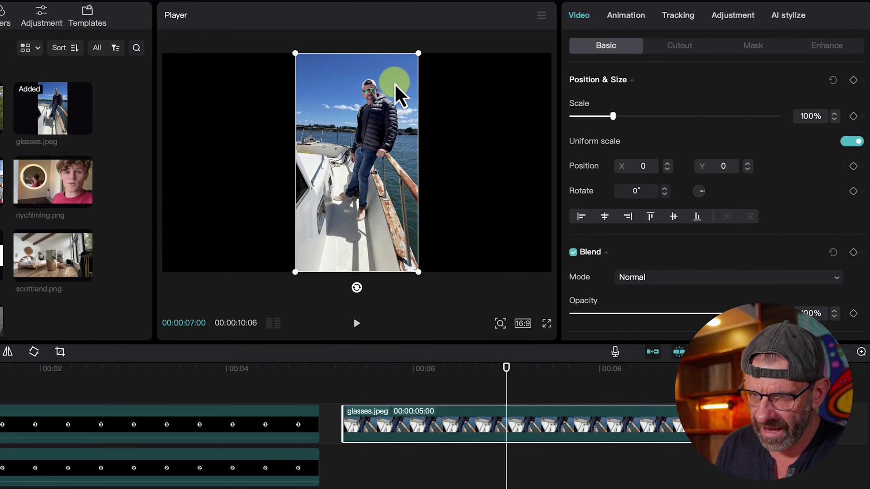
{"action": "left_click", "coordinate": [680, 45]}
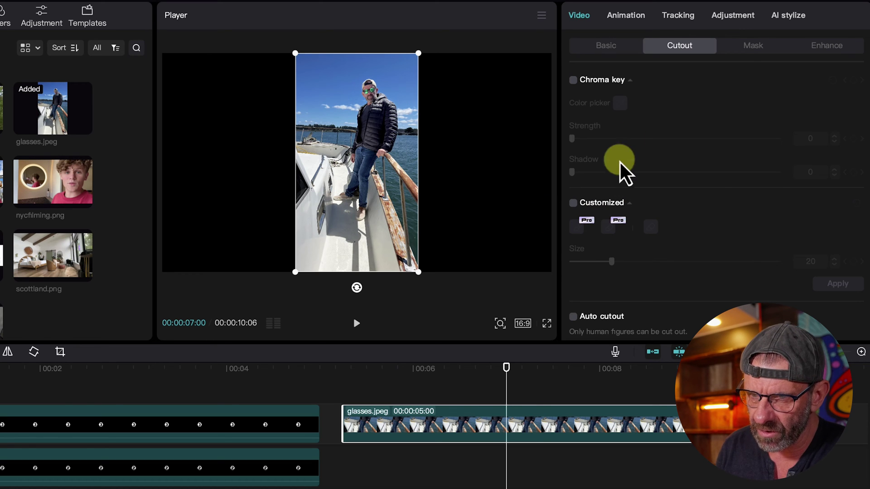
{"action": "scroll", "coordinate": [588, 327], "scroll_direction": "down", "scroll_amount": 1}
{"action": "left_click", "coordinate": [573, 309]}
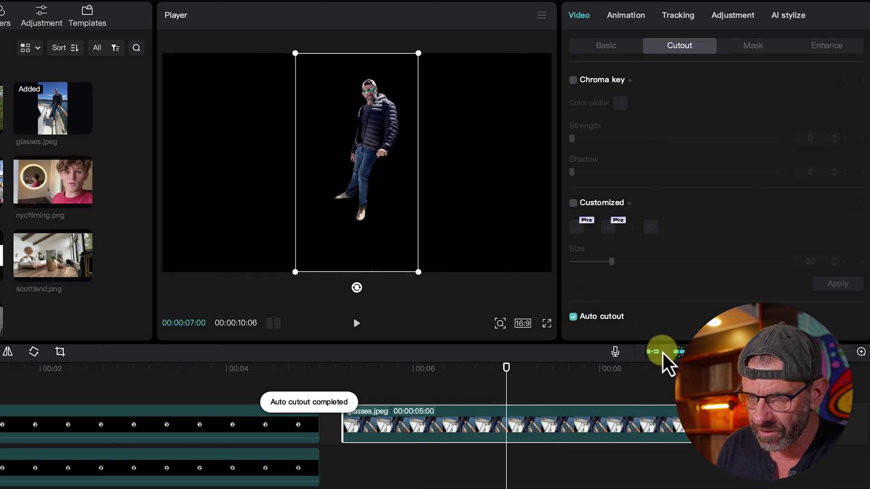
Enlarge the man's cutout and position it so his head shows in the player.
{"action": "left_click_drag", "start_coordinate": [415, 269], "coordinate": [743, 480]}
{"action": "left_click", "coordinate": [421, 124]}
{"action": "left_click_drag", "start_coordinate": [375, 252], "coordinate": [355, 188]}
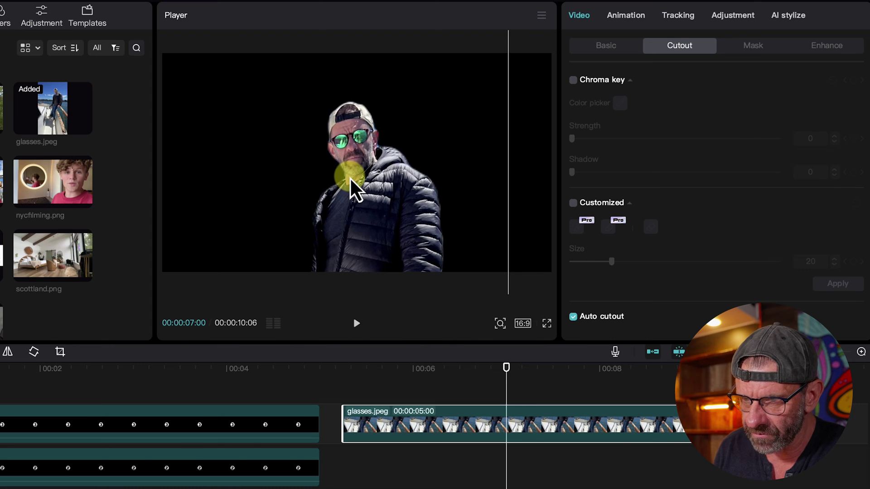
Apply a Circle mask and fit it tightly around the man's face, about 509×507.
{"action": "left_click", "coordinate": [757, 47]}
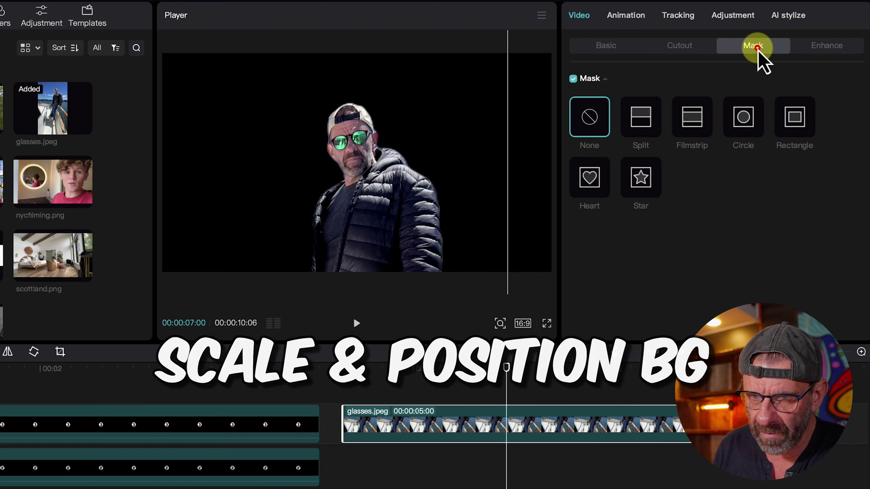
{"action": "left_click", "coordinate": [740, 120]}
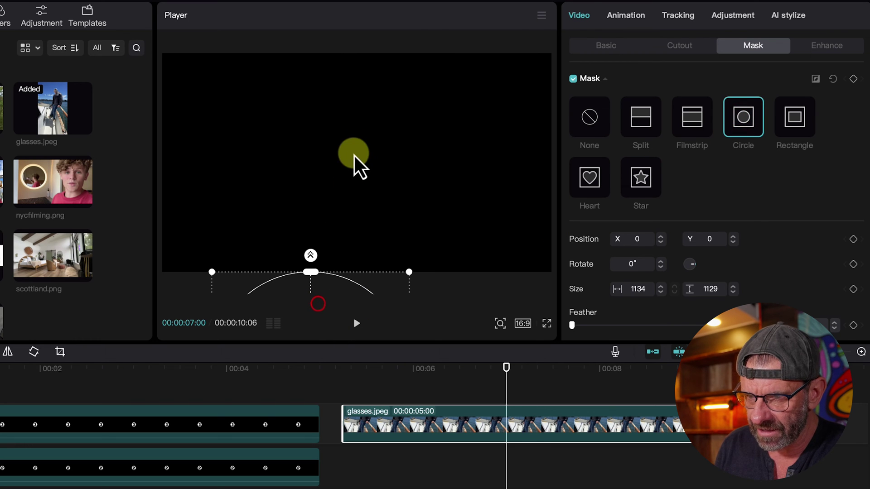
{"action": "left_click_drag", "start_coordinate": [306, 287], "coordinate": [370, 84]}
{"action": "left_click_drag", "start_coordinate": [459, 265], "coordinate": [359, 178]}
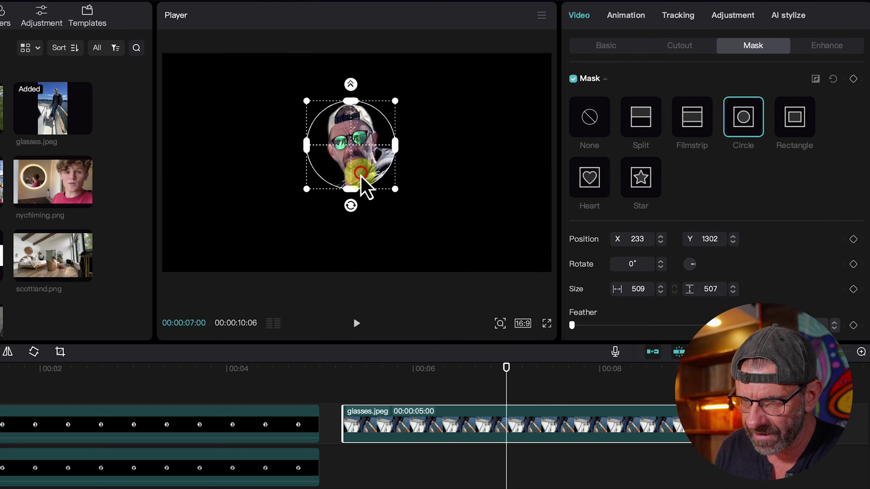
{"action": "left_click", "coordinate": [723, 58]}
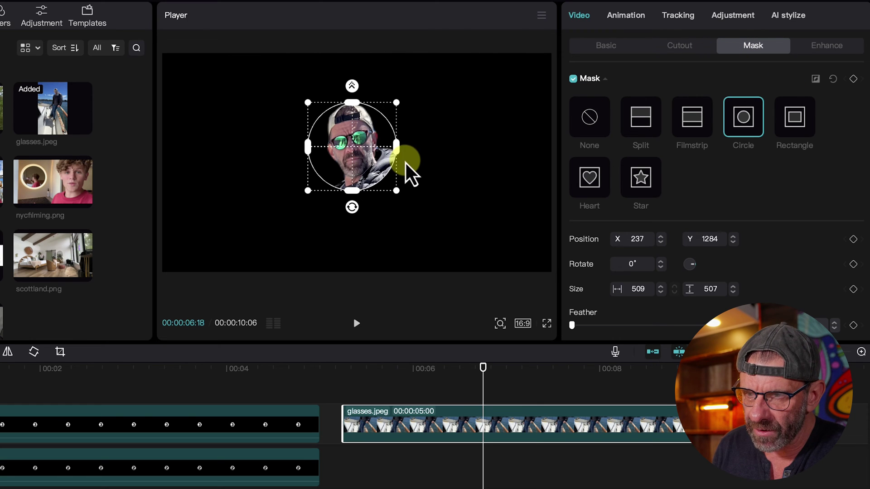
{"action": "left_click_drag", "start_coordinate": [356, 166], "coordinate": [357, 167]}
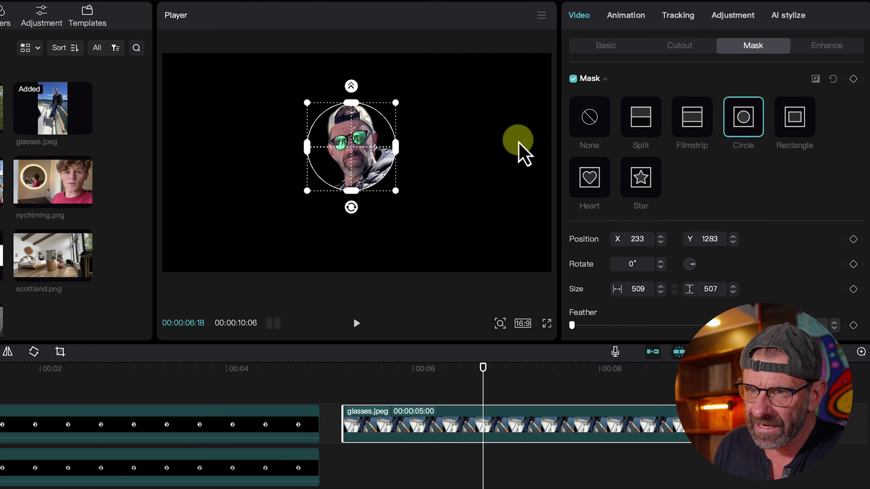
Shrink the round face, place it on a new top track at 00:00, and scale it to 189% beside marker 1.
{"action": "left_click", "coordinate": [597, 45]}
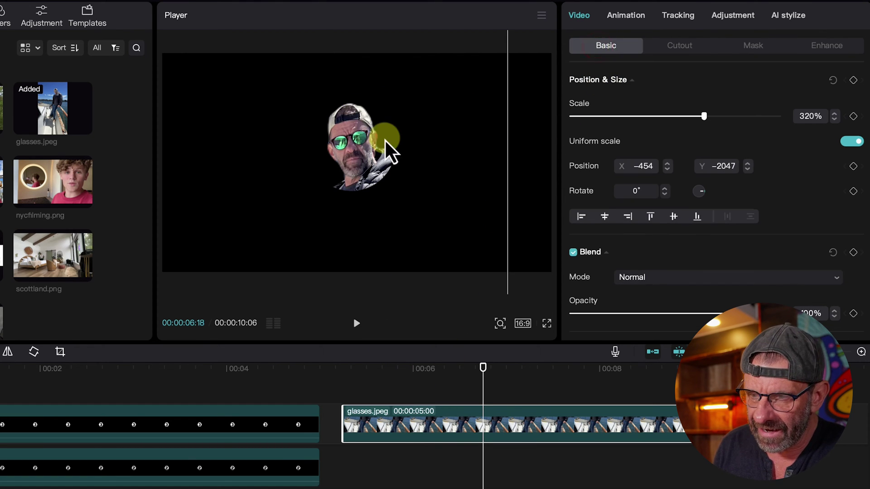
{"action": "left_click_drag", "start_coordinate": [633, 119], "coordinate": [673, 118]}
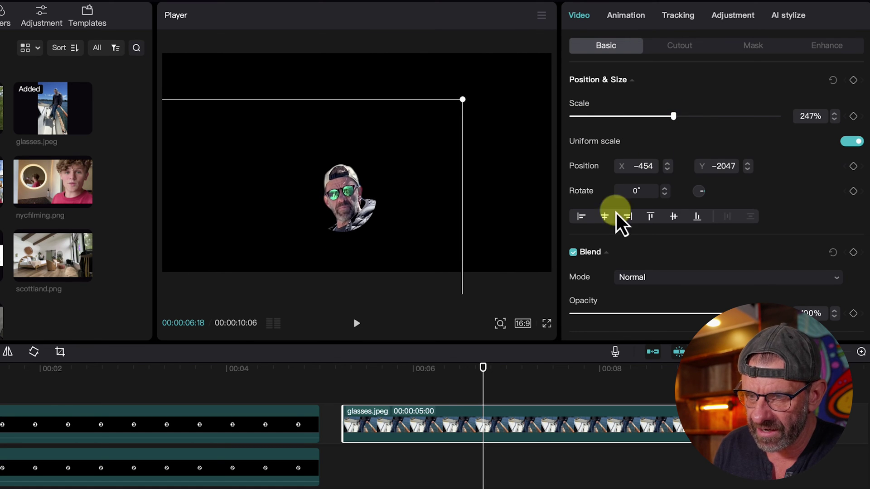
{"action": "left_click_drag", "start_coordinate": [409, 430], "coordinate": [325, 399]}
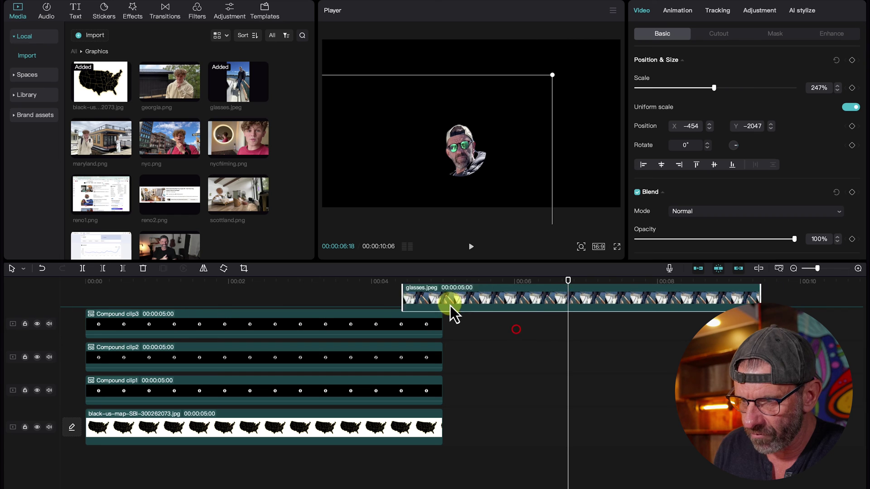
{"action": "left_click_drag", "start_coordinate": [450, 306], "coordinate": [115, 303]}
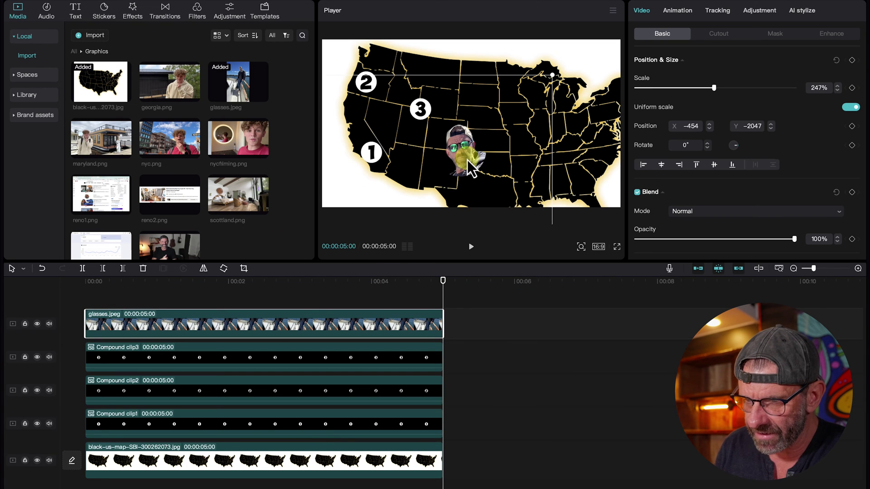
{"action": "left_click_drag", "start_coordinate": [466, 159], "coordinate": [399, 124]}
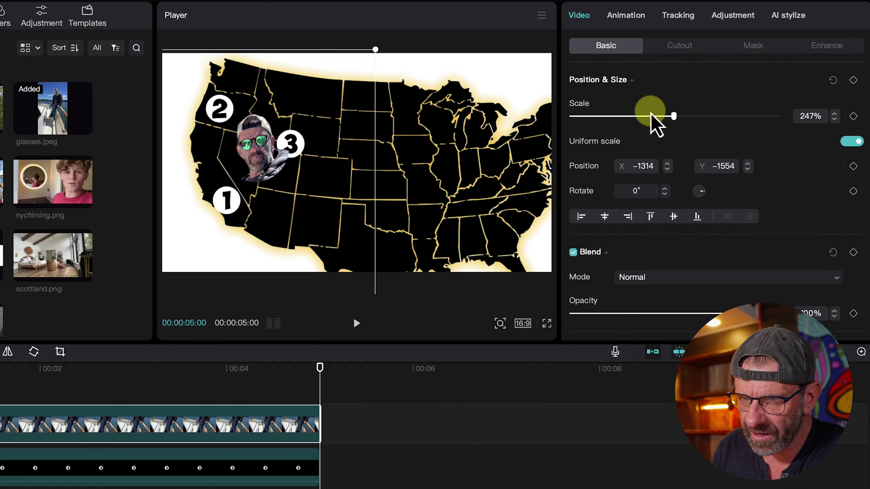
{"action": "left_click_drag", "start_coordinate": [656, 117], "coordinate": [651, 118]}
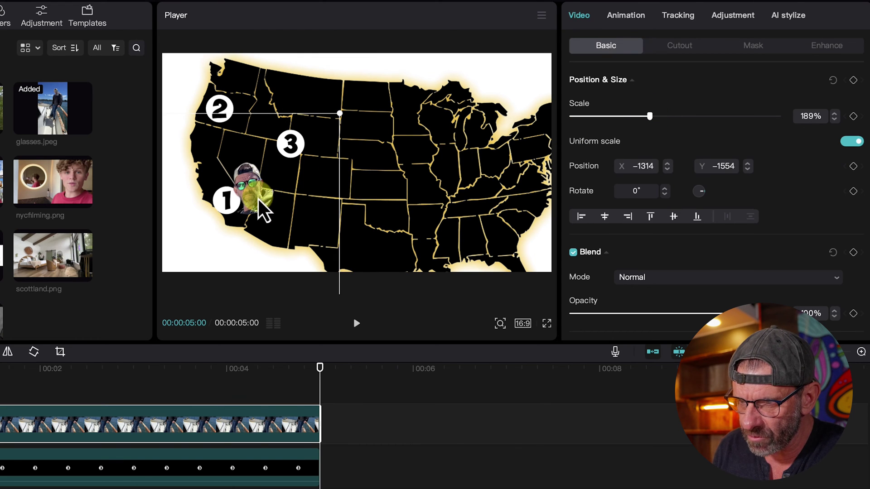
Set the face beside marker 1 and add a starting Position keyframe at the clip start.
{"action": "left_click_drag", "start_coordinate": [258, 200], "coordinate": [269, 212]}
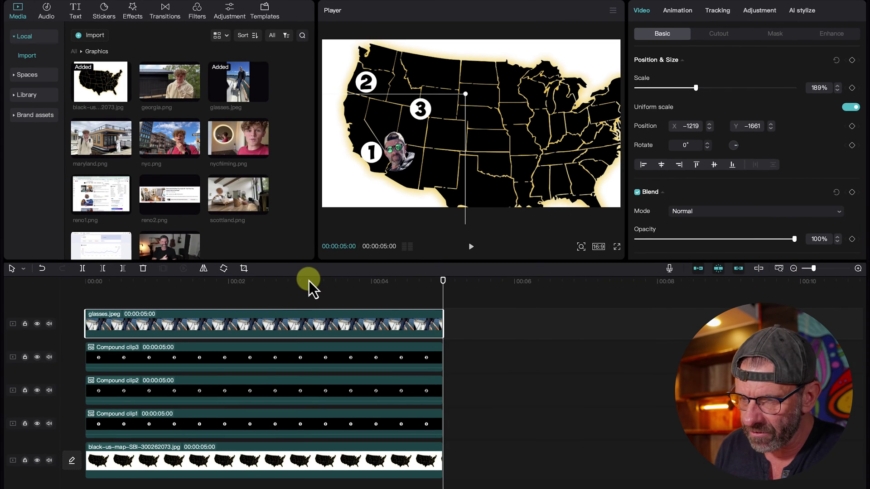
{"action": "left_click_drag", "start_coordinate": [309, 279], "coordinate": [95, 298]}
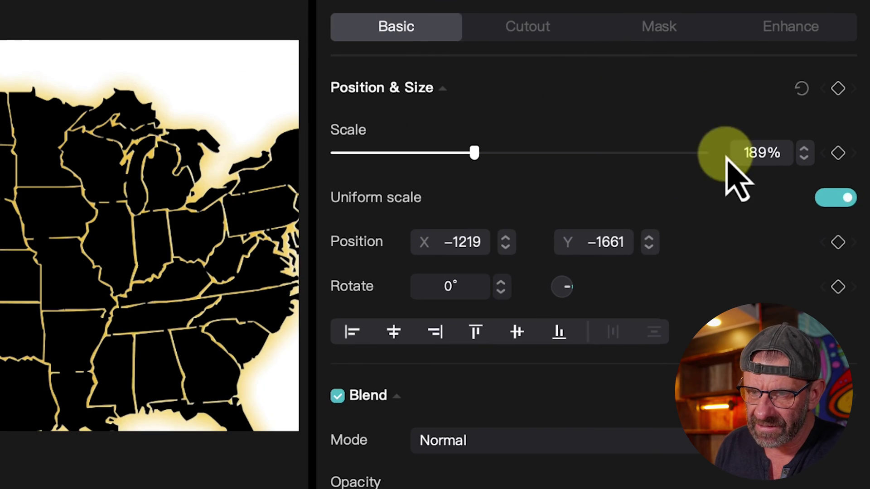
{"action": "left_click", "coordinate": [837, 244]}
{"action": "left_click", "coordinate": [173, 281]}
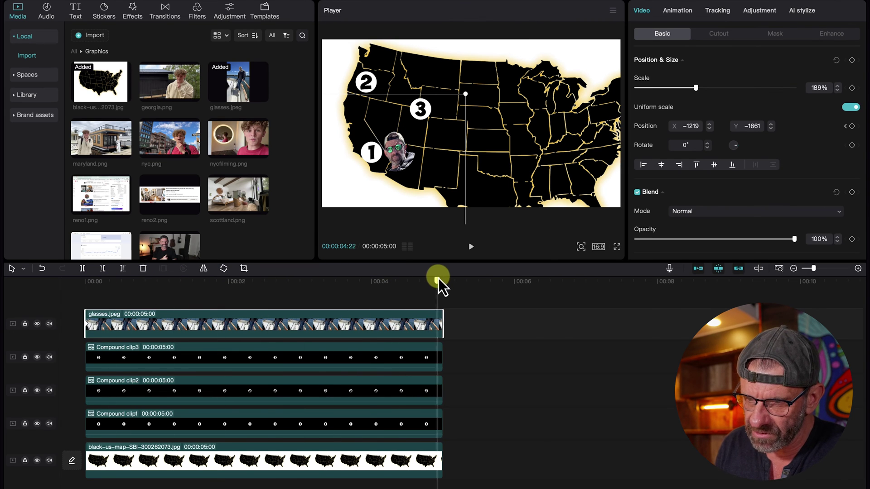
At 00:00:04:23, move the face beside marker 2 for the end keyframe and play it back.
{"action": "left_click_drag", "start_coordinate": [438, 278], "coordinate": [439, 279]}
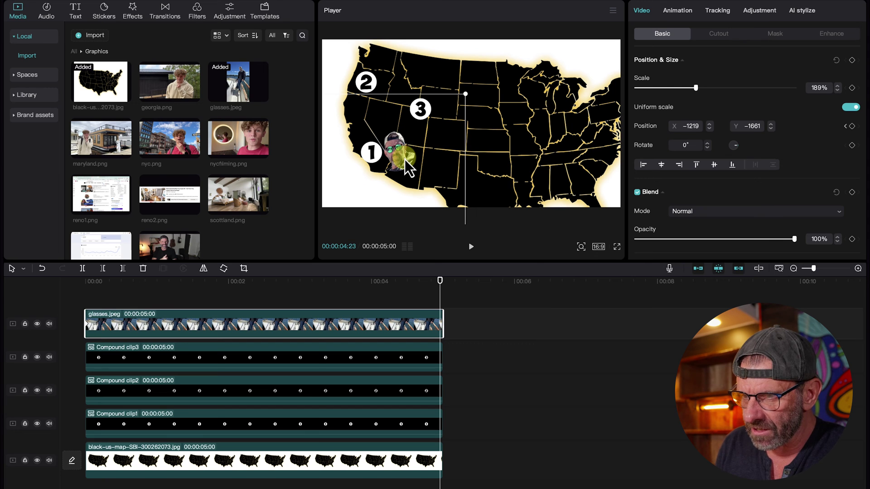
{"action": "left_click_drag", "start_coordinate": [404, 160], "coordinate": [400, 134]}
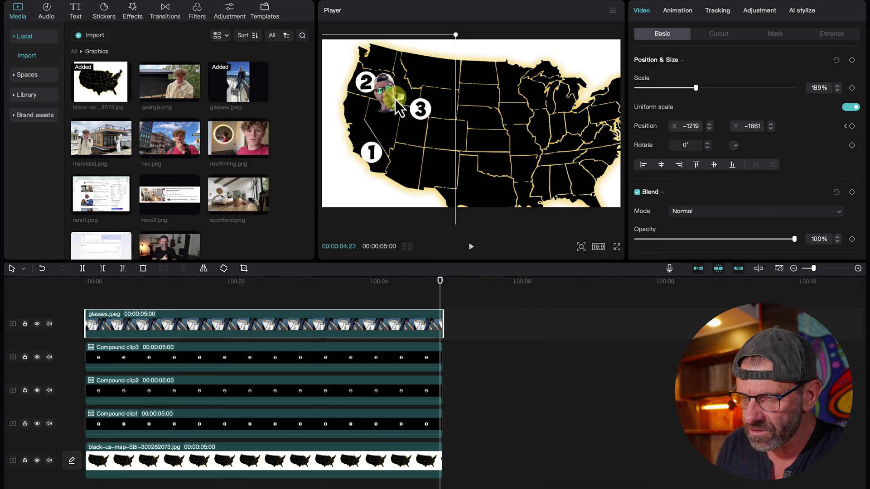
{"action": "left_click_drag", "start_coordinate": [395, 99], "coordinate": [395, 104]}
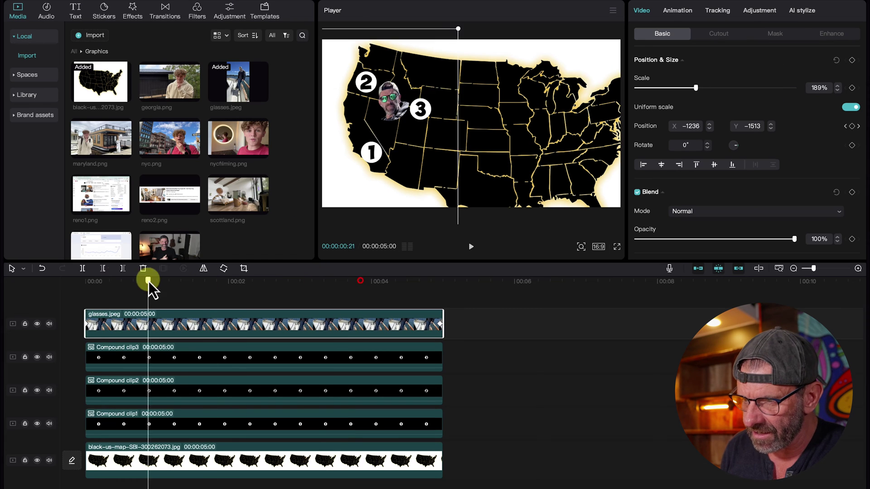
{"action": "left_click", "coordinate": [73, 281]}
{"action": "key", "text": "space"}
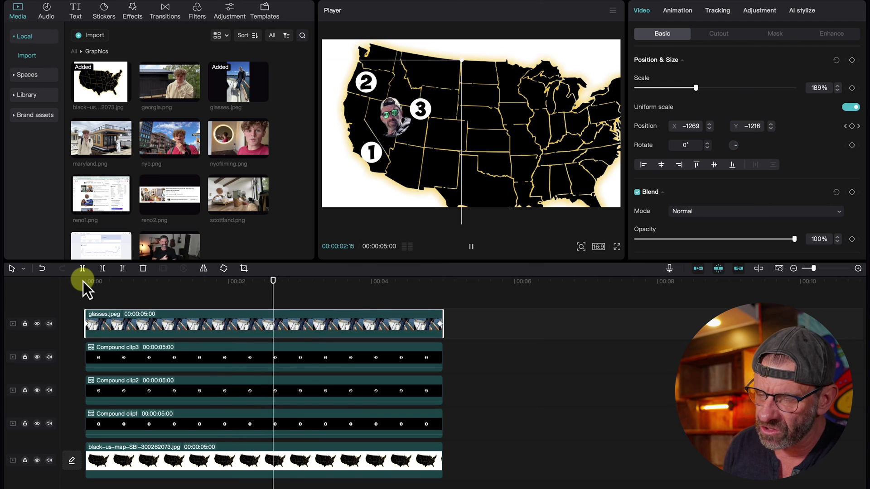
Move the head's first keyframe to 00:00:12 so it holds beside stop 1, then preview.
{"action": "key", "text": "space"}
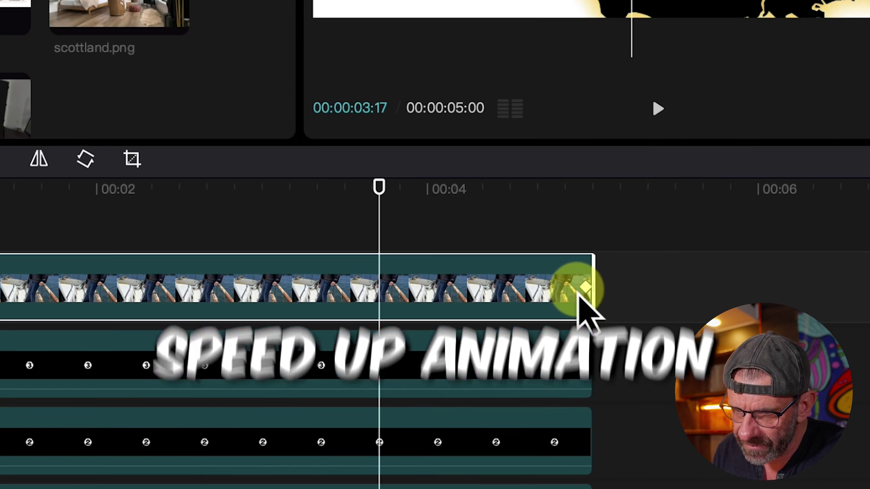
{"action": "left_click", "coordinate": [584, 289]}
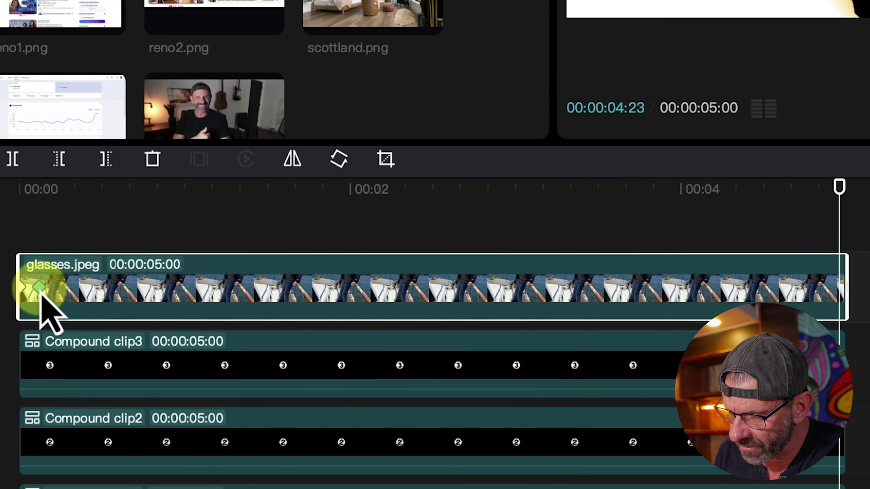
{"action": "left_click_drag", "start_coordinate": [41, 290], "coordinate": [123, 284]}
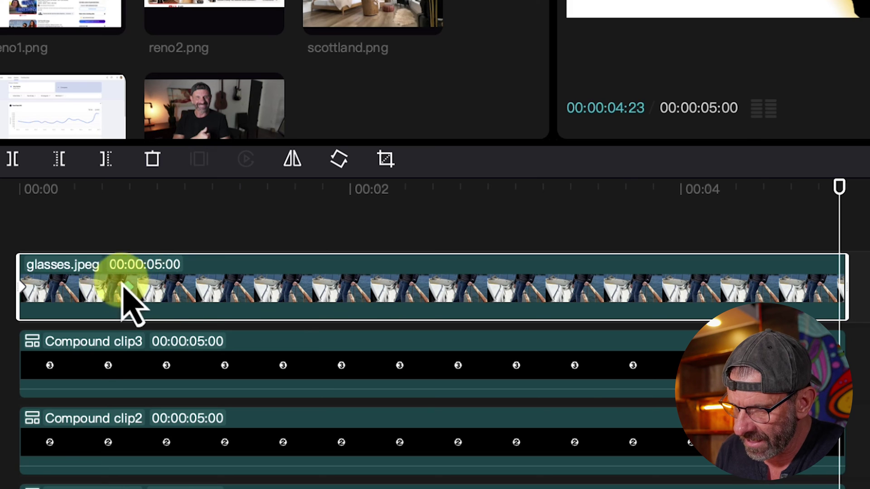
{"action": "left_click", "coordinate": [28, 190]}
{"action": "key", "text": "space"}
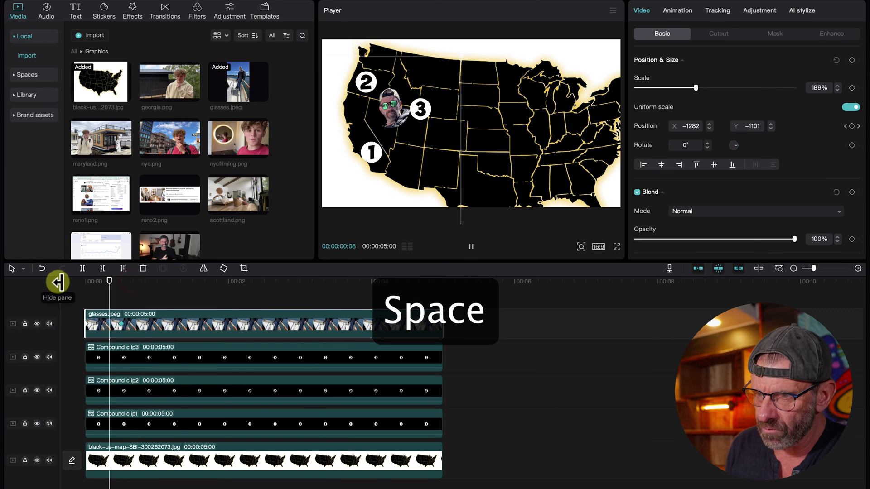
{"action": "key", "text": "space"}
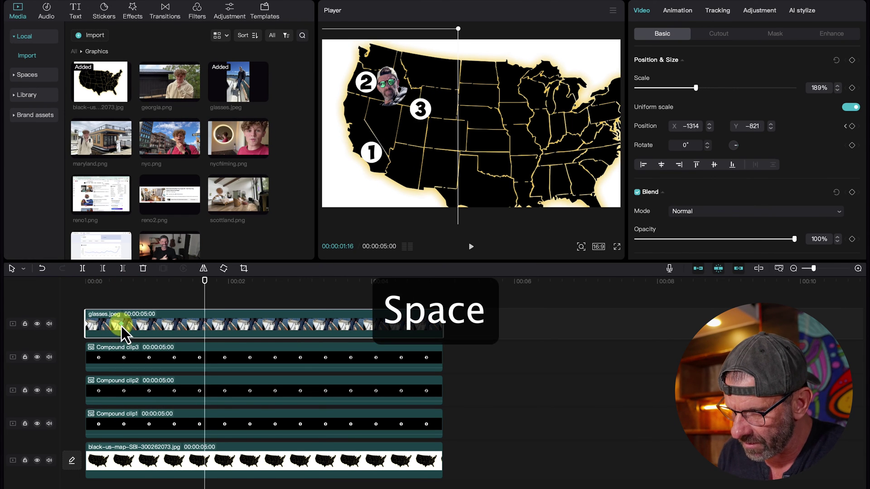
Shift the second keyframe later and preview the head gliding to stop 2.
{"action": "left_click_drag", "start_coordinate": [121, 326], "coordinate": [174, 328]}
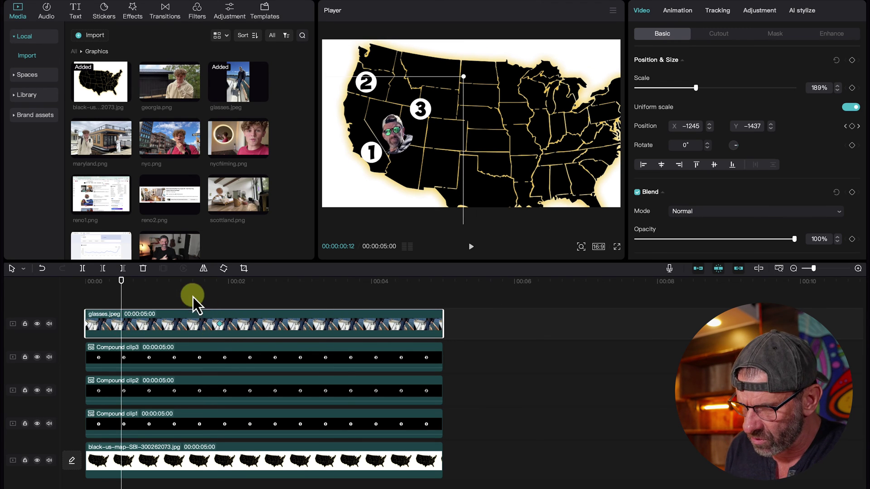
{"action": "left_click", "coordinate": [66, 281]}
{"action": "key", "text": "space"}
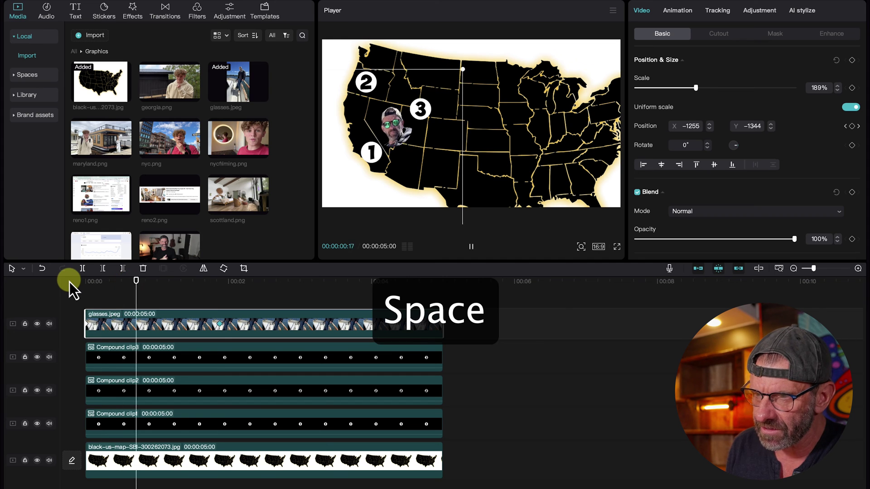
{"action": "key", "text": "space"}
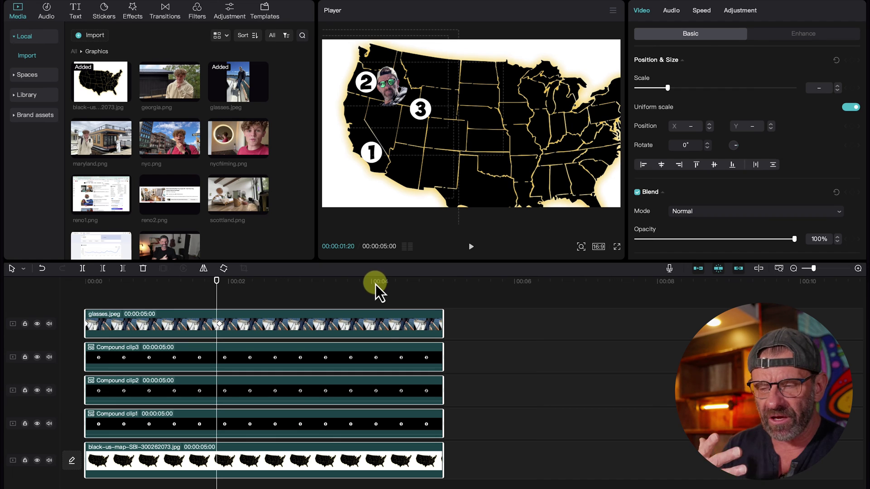
Select all map layers including Compound clip3 and bring up the 4K 24fps H.264 export settings.
{"action": "right_click", "coordinate": [380, 324]}
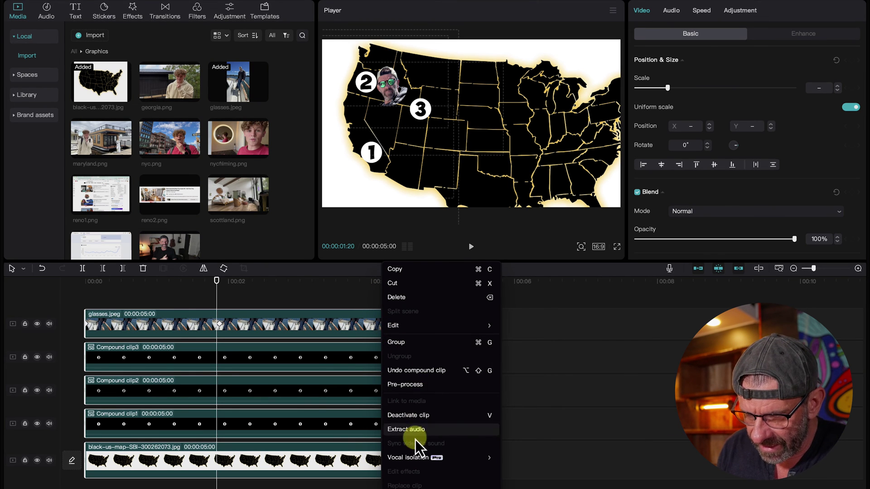
{"action": "left_click", "coordinate": [569, 436]}
{"action": "left_click", "coordinate": [388, 368]}
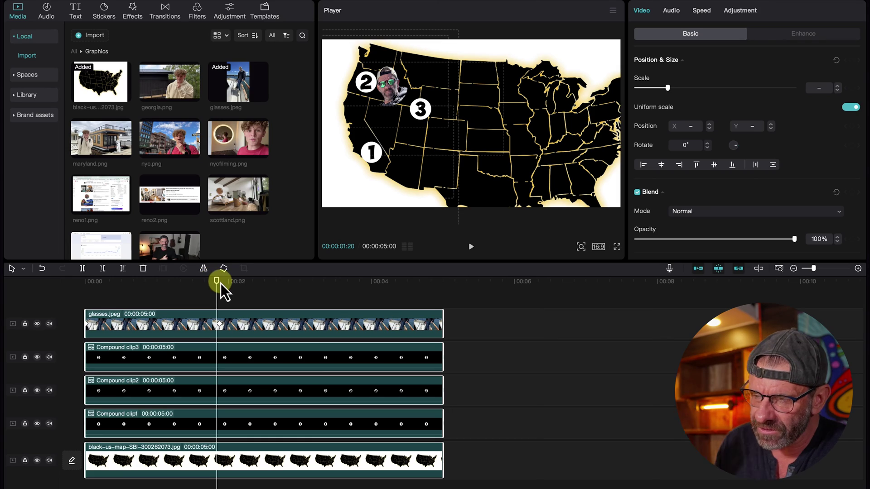
{"action": "left_click", "coordinate": [846, 5]}
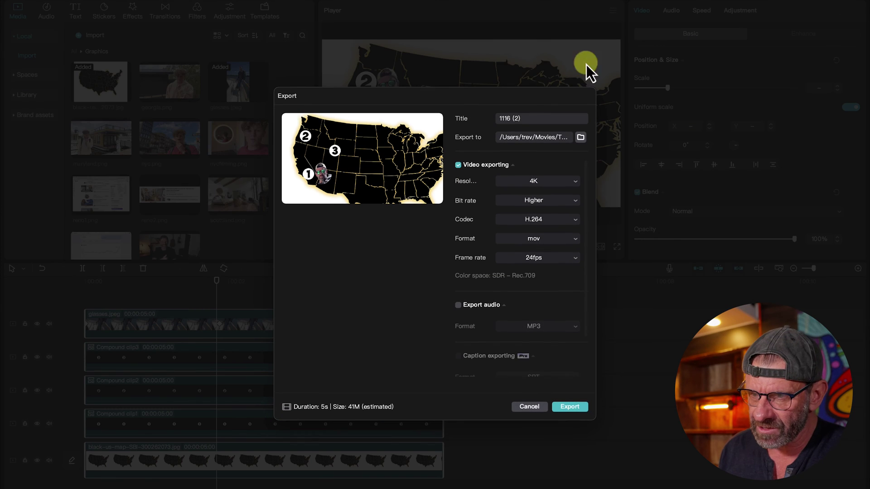
Rename the export title to MAP1.
{"action": "left_click", "coordinate": [537, 119]}
{"action": "left_click_drag", "start_coordinate": [537, 118], "coordinate": [454, 110]}
{"action": "type", "text": "MAP"}
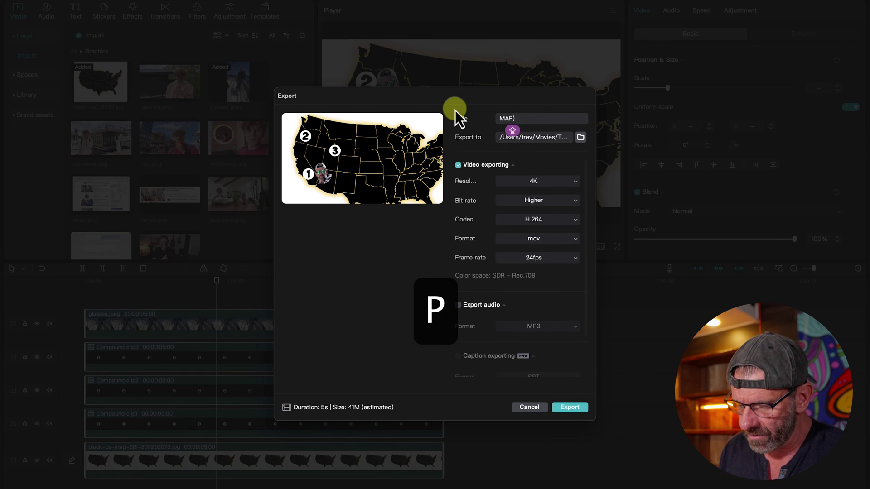
{"action": "key", "text": "Delete"}
{"action": "type", "text": "1"}
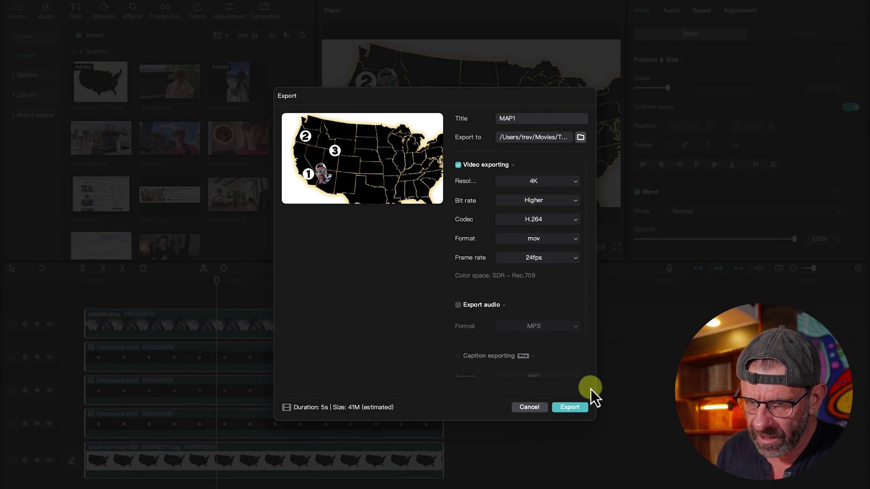
Export the map video as a 4K 24fps MOV and dismiss the share panel.
{"action": "left_click", "coordinate": [570, 407]}
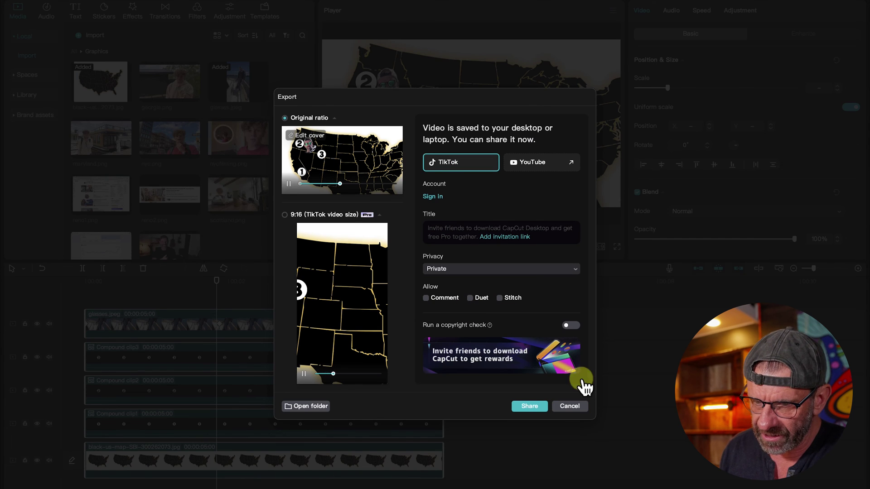
{"action": "left_click", "coordinate": [577, 408]}
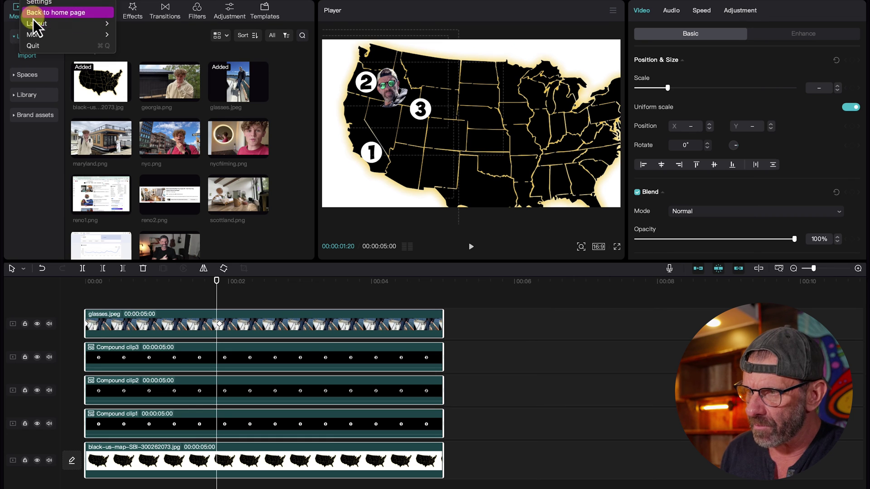
{"action": "left_click", "coordinate": [33, 17]}
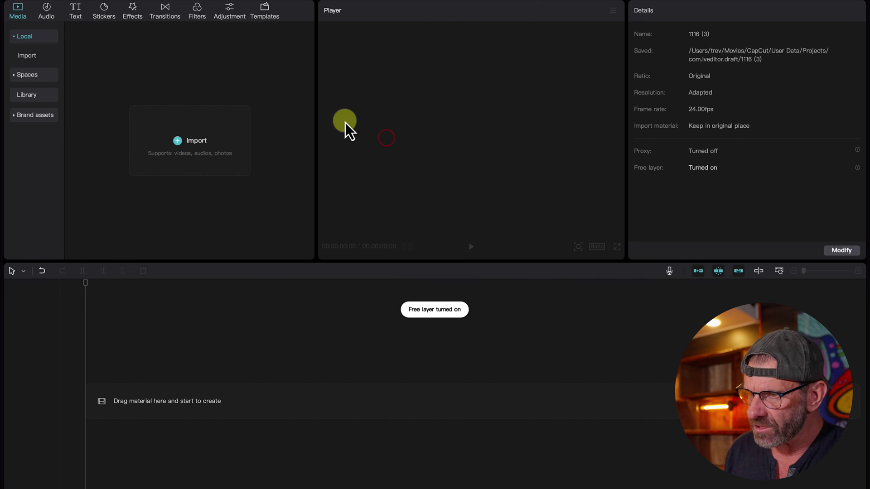
Import MAP1.mov from the Movies folder and place it at the start of the new timeline.
{"action": "left_click", "coordinate": [183, 142]}
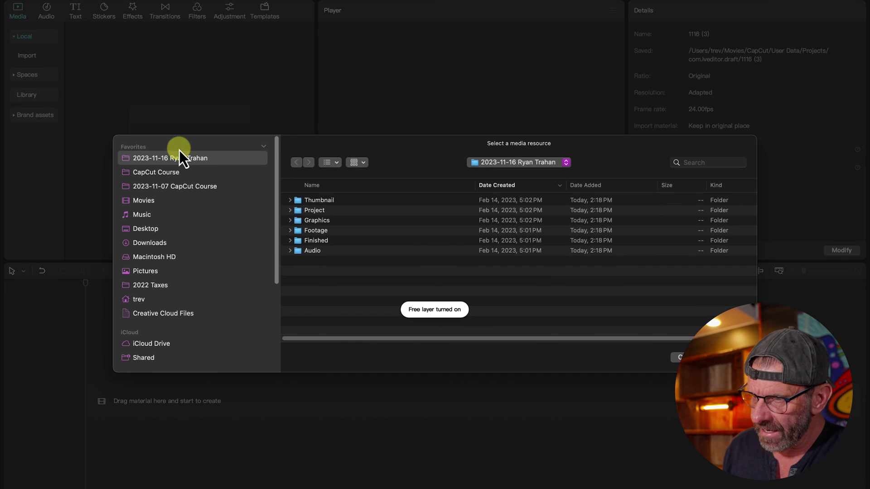
{"action": "left_click", "coordinate": [543, 164]}
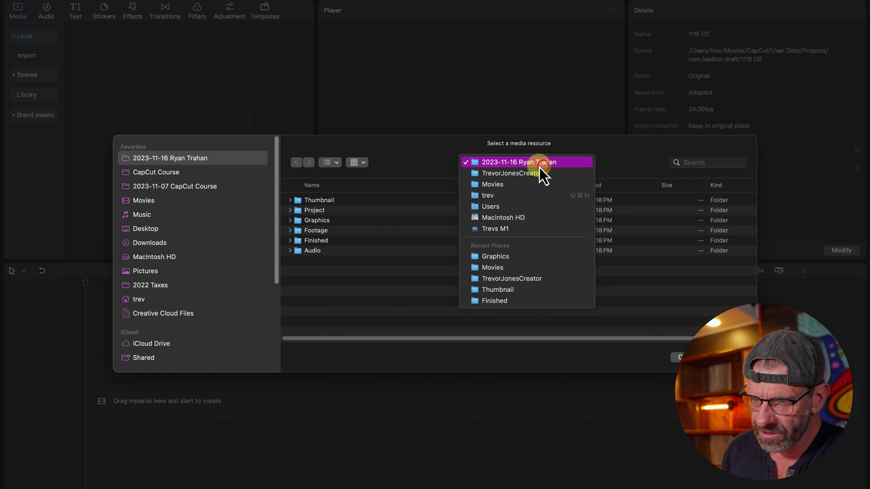
{"action": "left_click", "coordinate": [547, 267]}
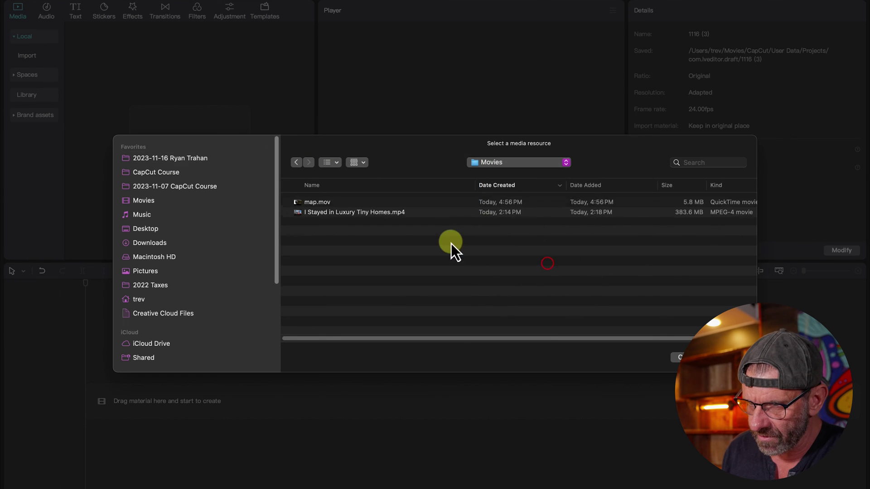
{"action": "double_click", "coordinate": [325, 200]}
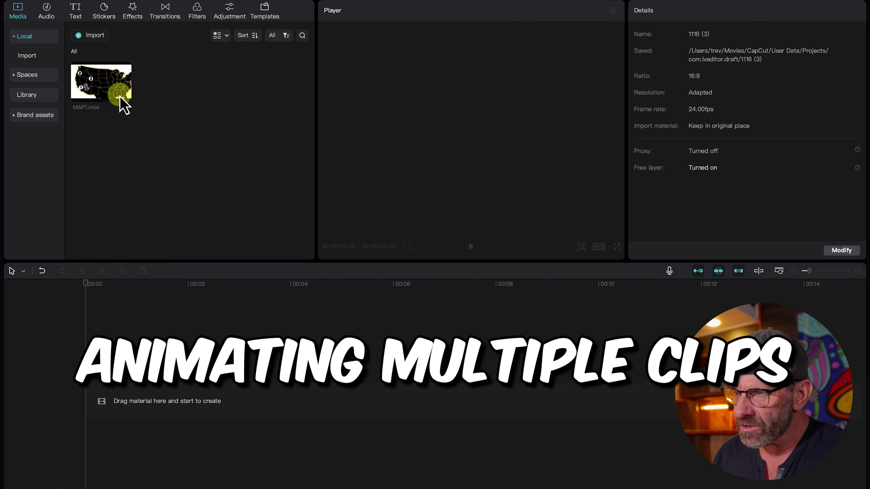
{"action": "left_click_drag", "start_coordinate": [120, 97], "coordinate": [88, 399]}
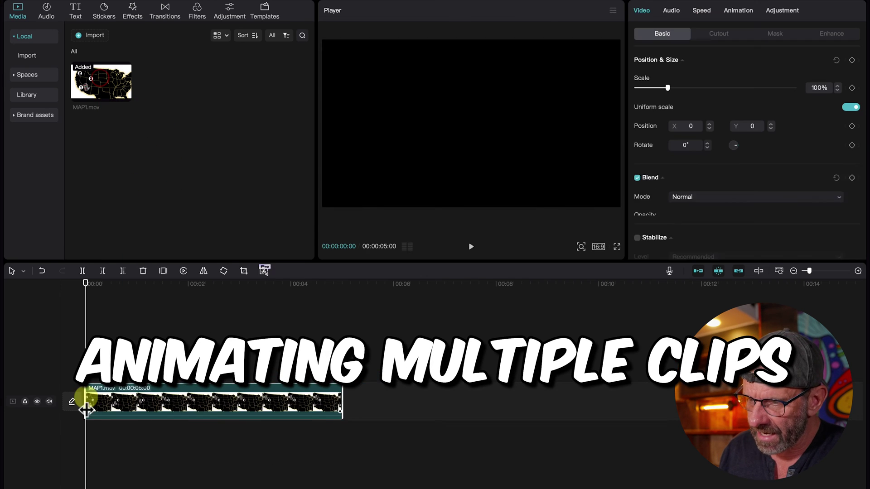
{"action": "left_click", "coordinate": [101, 300]}
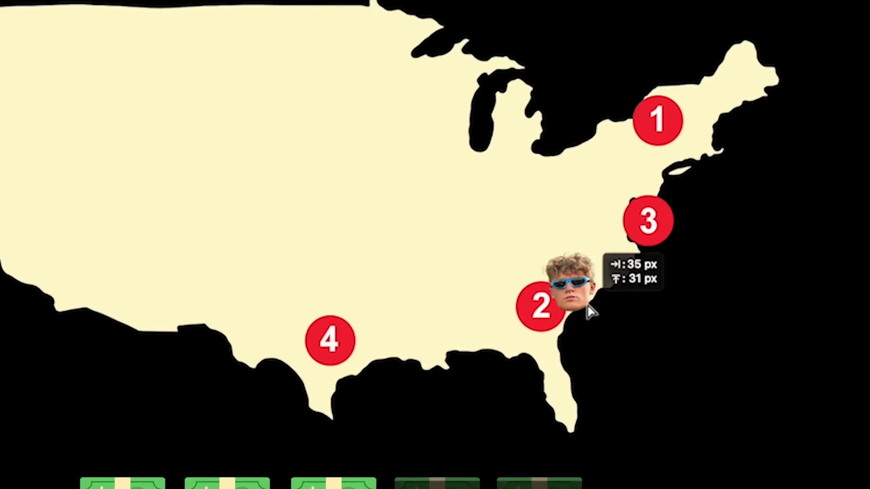
{"action": "left_click_drag", "start_coordinate": [588, 295], "coordinate": [522, 266]}
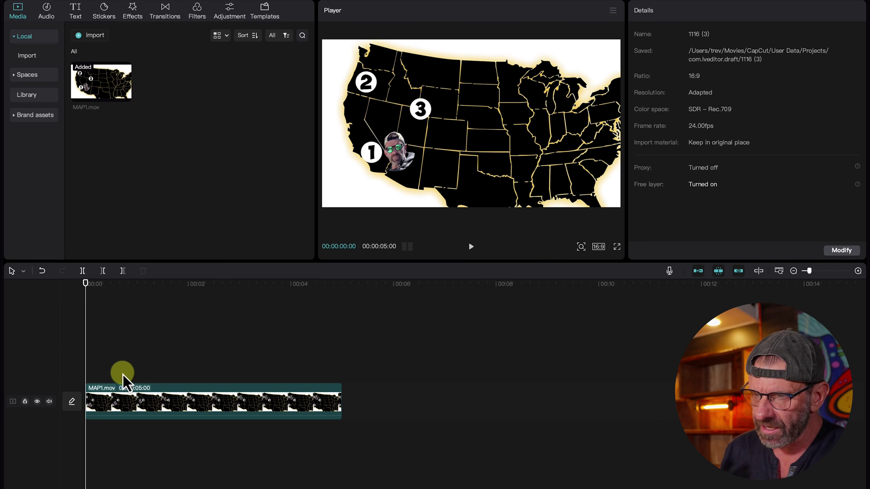
Keyframe MAP1.mov to zoom from 100% to 152% by 00:00:01:21, framed on stops 1–3.
{"action": "left_click", "coordinate": [127, 406]}
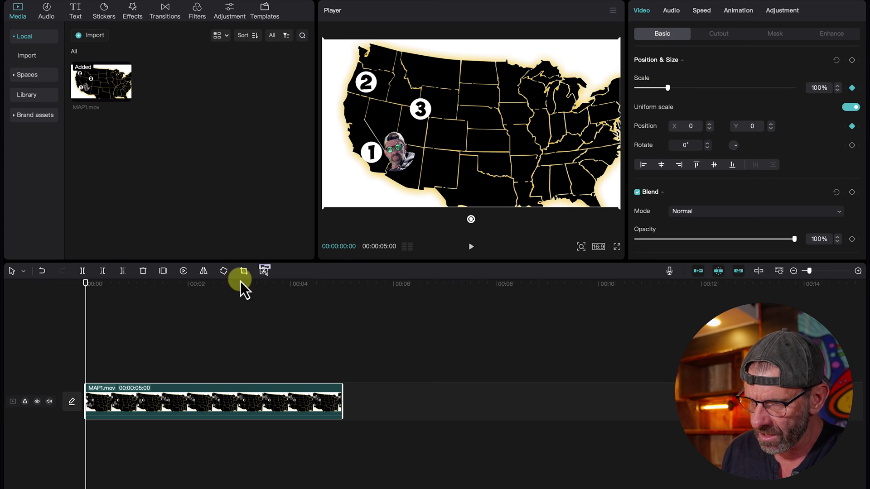
{"action": "mouse_move", "coordinate": [89, 293]}
{"action": "left_mouse_down"}
{"action": "mouse_move", "coordinate": [193, 310]}
{"action": "mouse_move", "coordinate": [176, 307]}
{"action": "left_mouse_up"}
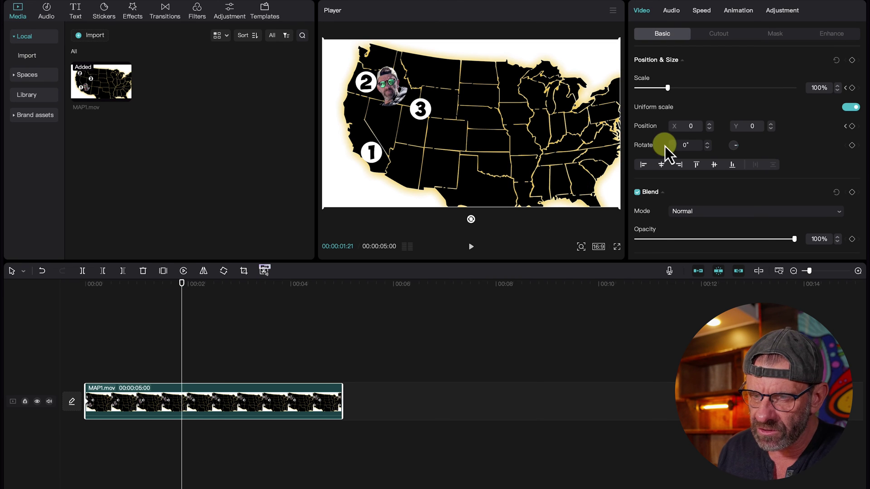
{"action": "left_click_drag", "start_coordinate": [668, 87], "coordinate": [684, 89]}
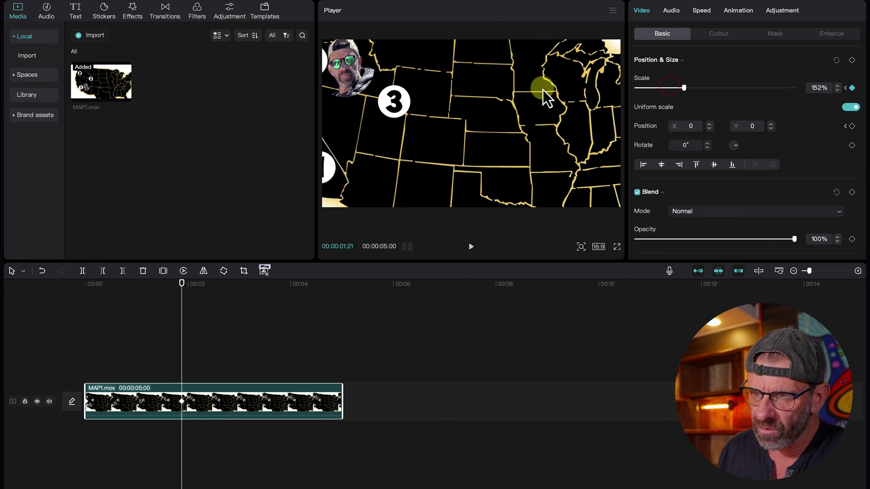
{"action": "mouse_move", "coordinate": [548, 94]}
{"action": "left_mouse_down"}
{"action": "mouse_move", "coordinate": [574, 109]}
{"action": "mouse_move", "coordinate": [562, 89]}
{"action": "left_mouse_up"}
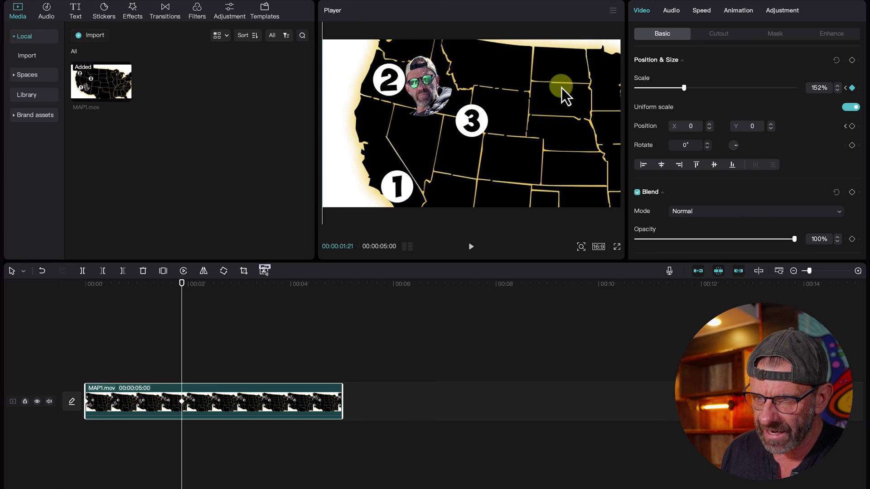